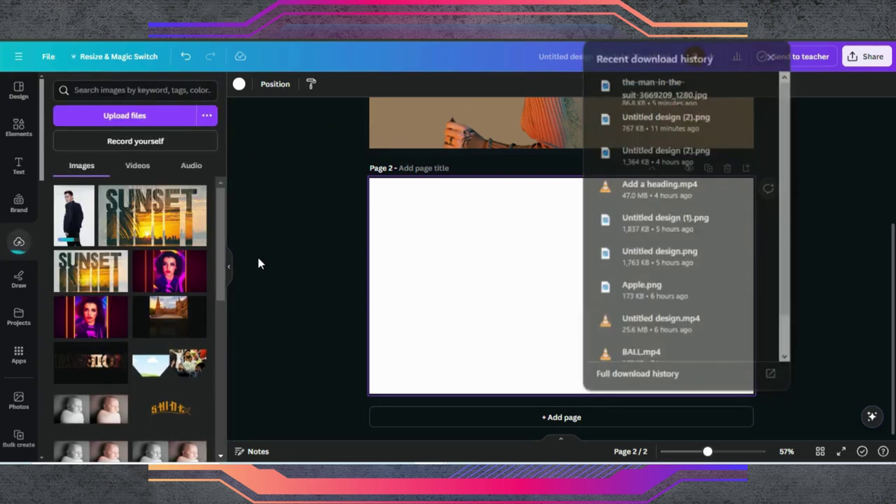
Step: Place the uploaded photo of the man in the suit on page 2, enlarging it past the page's lower edge and centring it horizontally
click(257, 254)
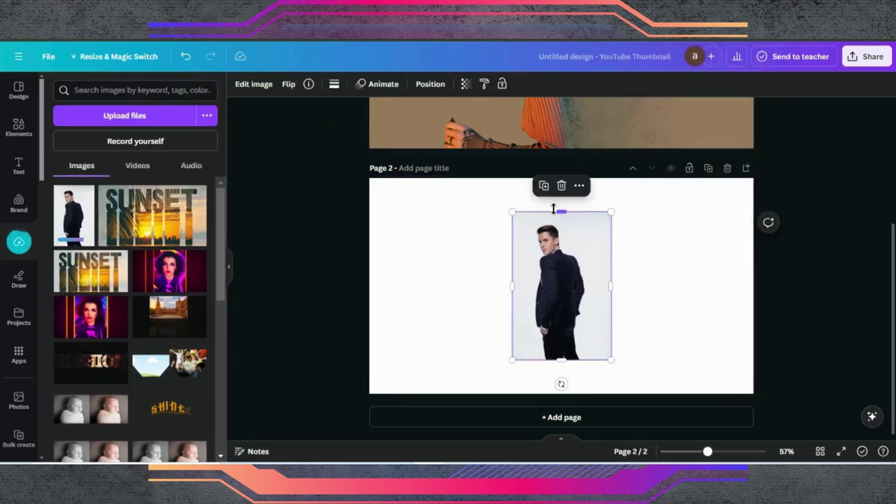
drag(553, 210, 520, 243)
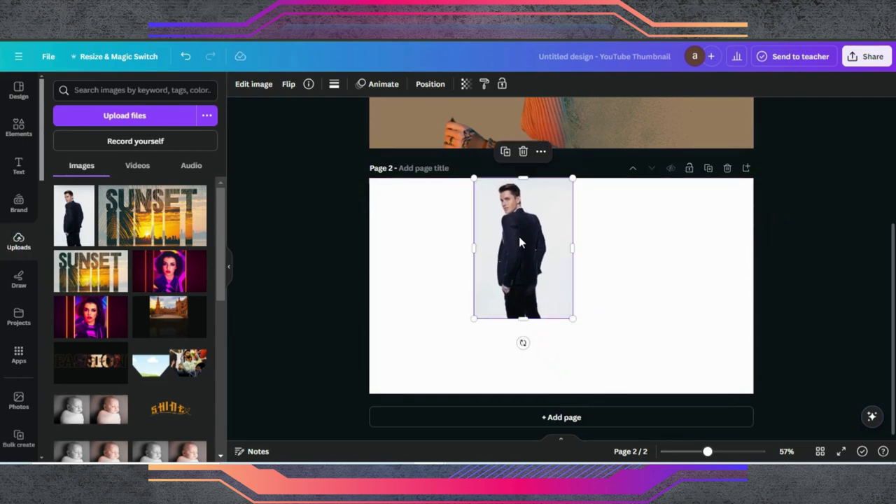
drag(572, 318, 666, 428)
drag(567, 323, 567, 324)
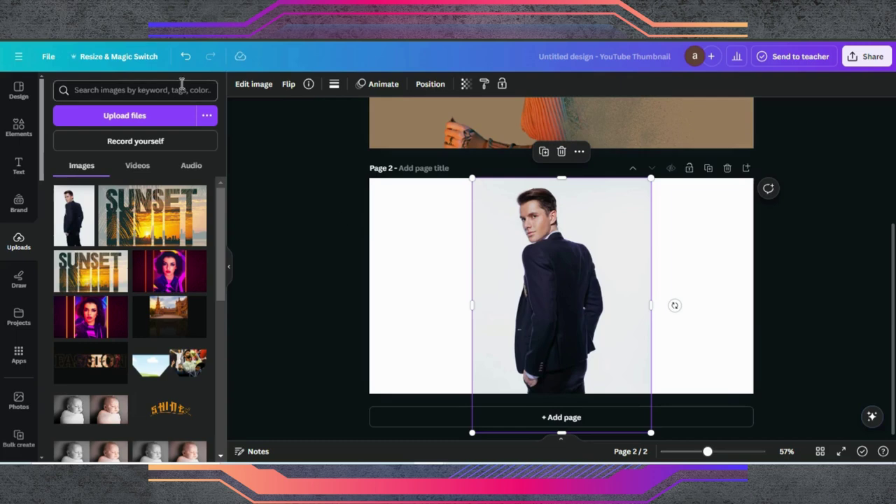
Step: Remove the background from the man's photo with BG Remover
click(241, 85)
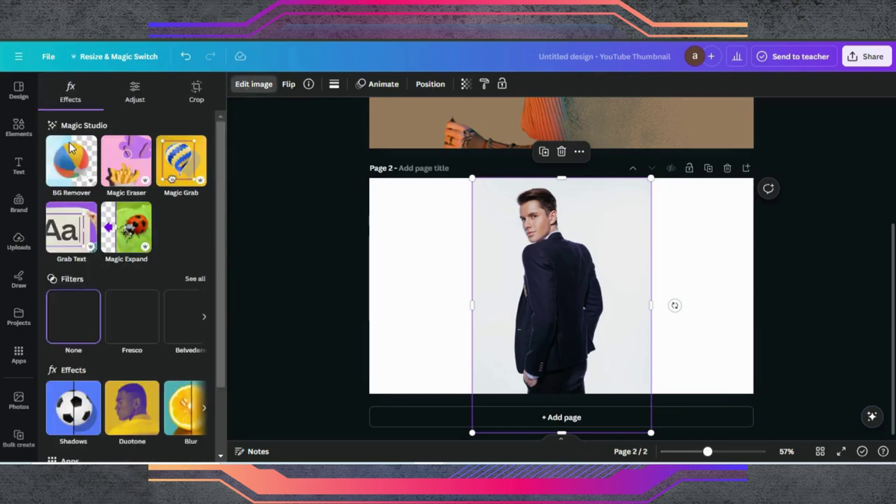
click(71, 160)
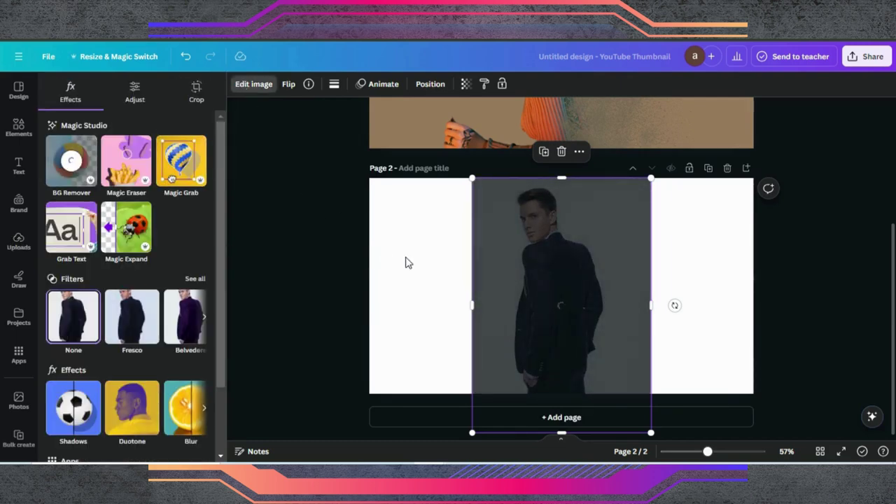
Step: Set the background of page 2 to the dark navy #1E1E2D sampled from the man's suit
click(392, 292)
click(239, 83)
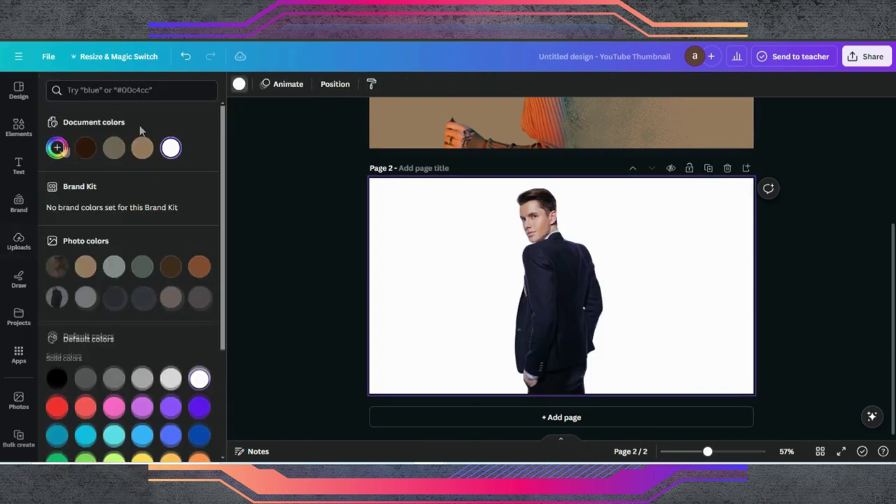
click(57, 147)
click(190, 278)
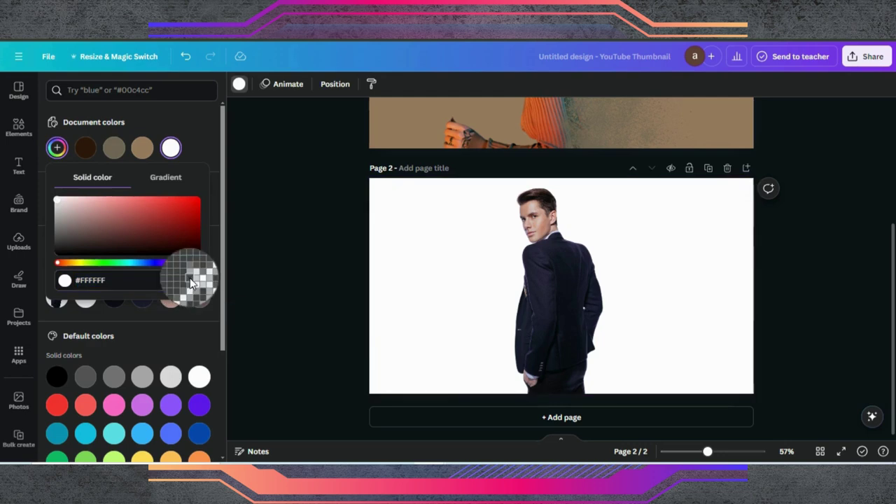
click(549, 299)
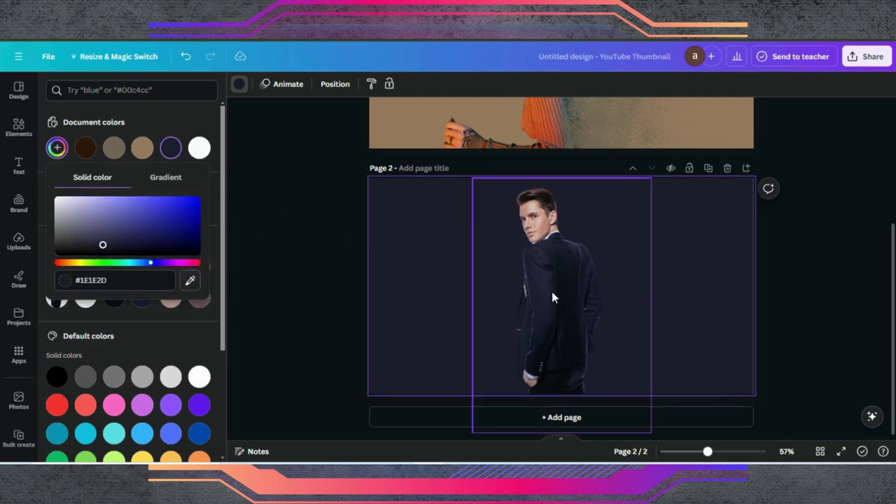
click(424, 279)
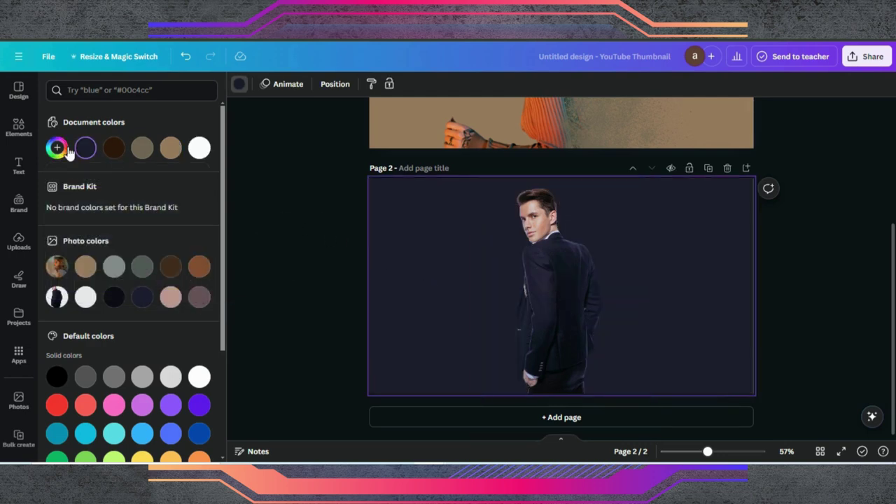
Step: Add the dense Black Ink Splatter graphic from the recently used elements and place it over the man's back shoulder
click(18, 126)
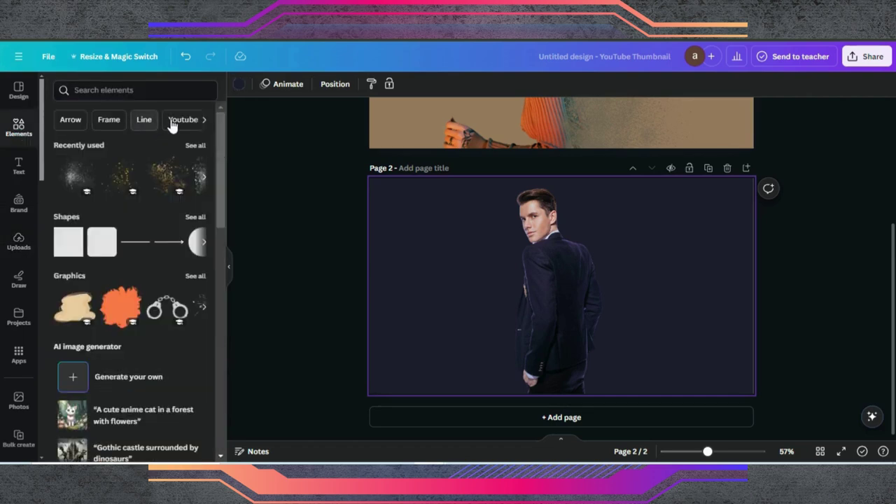
click(205, 180)
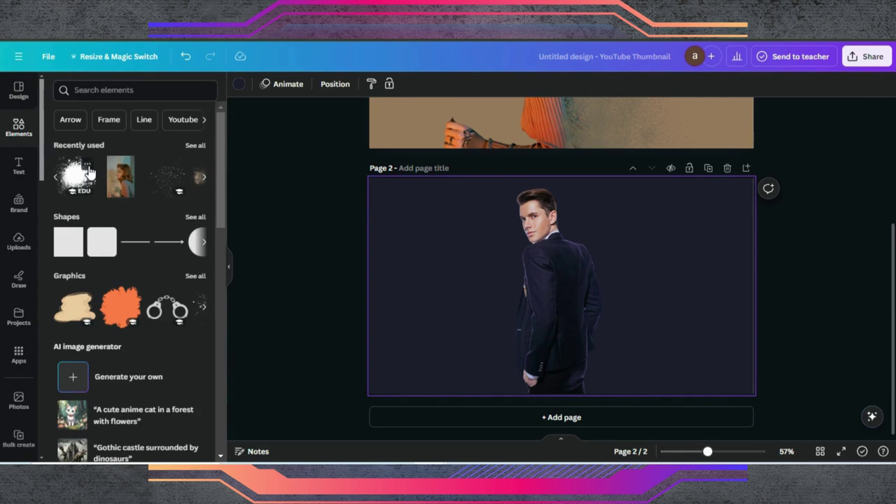
click(87, 167)
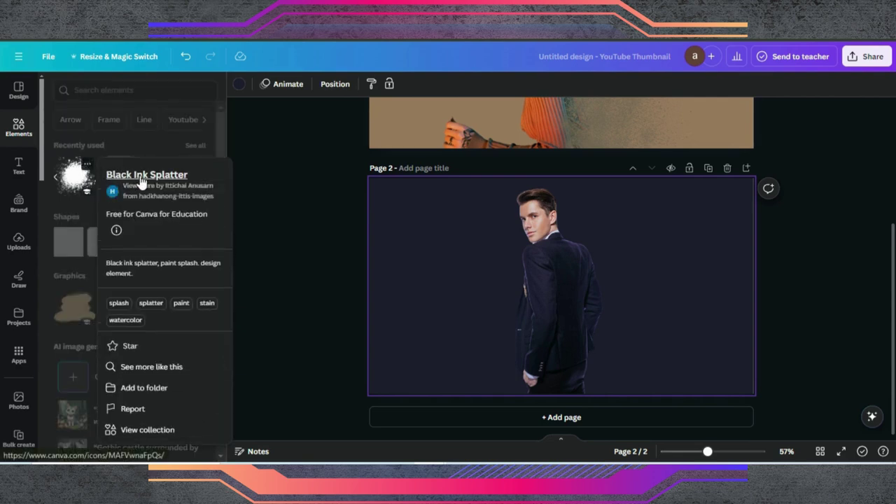
click(70, 175)
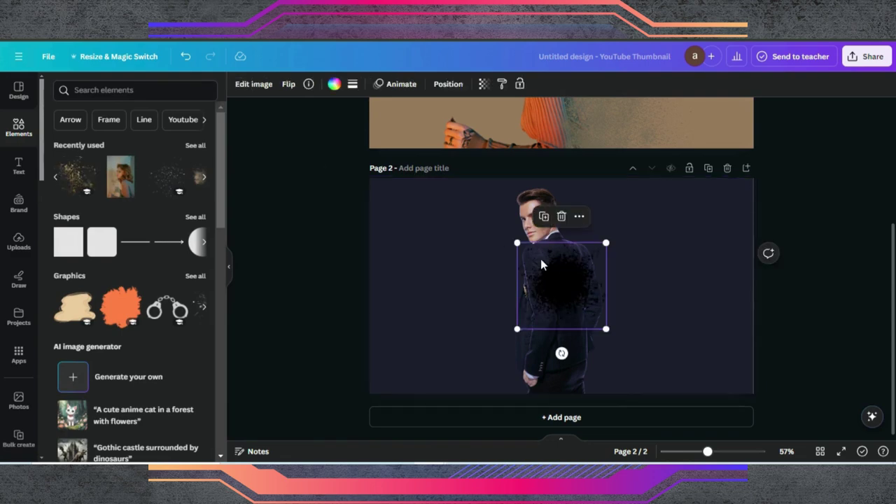
mouse_move(548, 268)
mouse_down()
mouse_move(578, 244)
mouse_move(578, 252)
mouse_up()
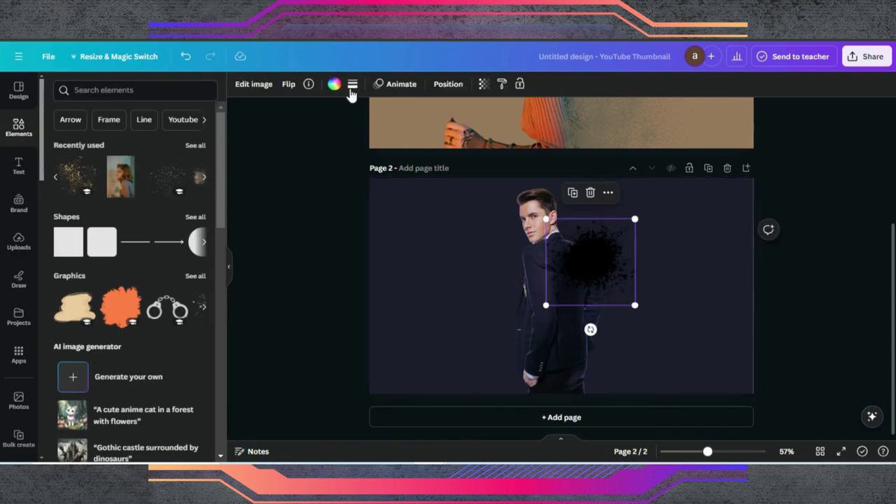
Step: Recolour the ink splatter with the navy page background colour sampled with the eyedropper
click(334, 84)
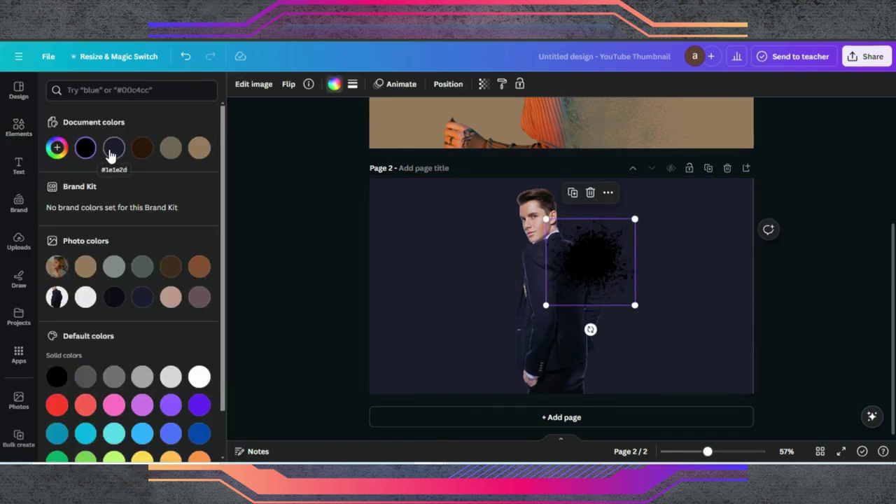
click(57, 147)
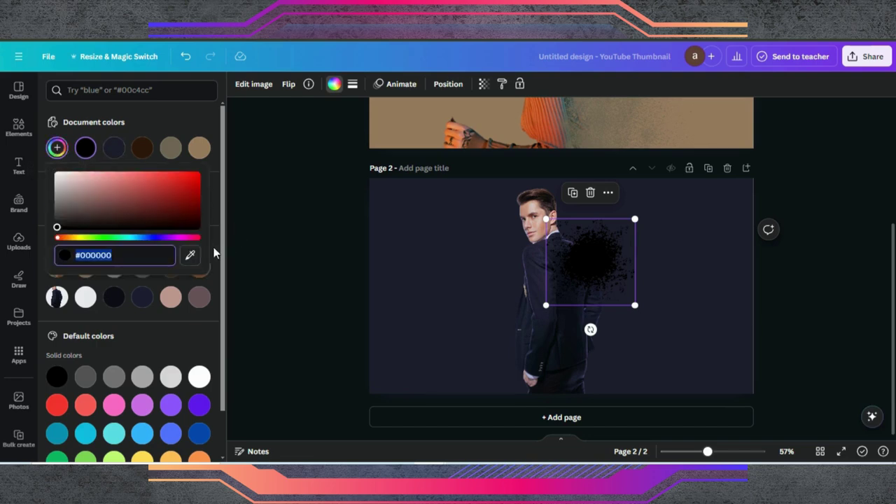
click(191, 256)
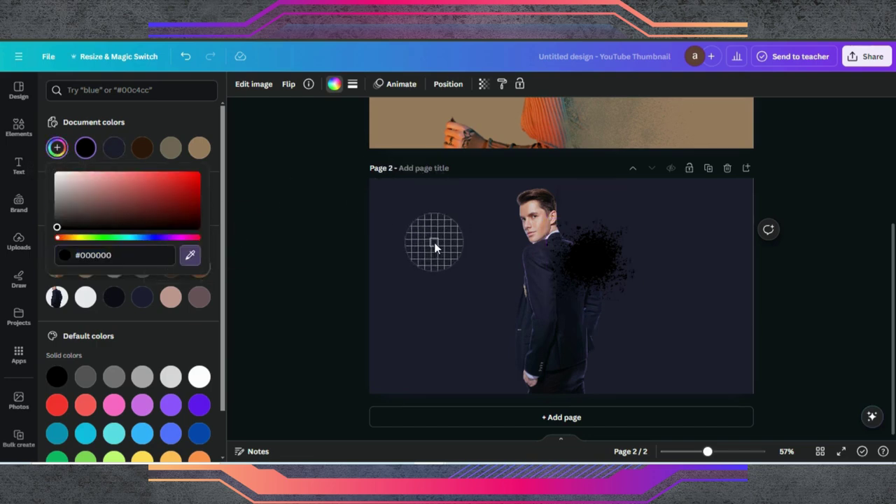
click(432, 256)
Step: Position the navy splatter over the shoulder edge, duplicate it, and place a smaller copy over the man's back
click(585, 261)
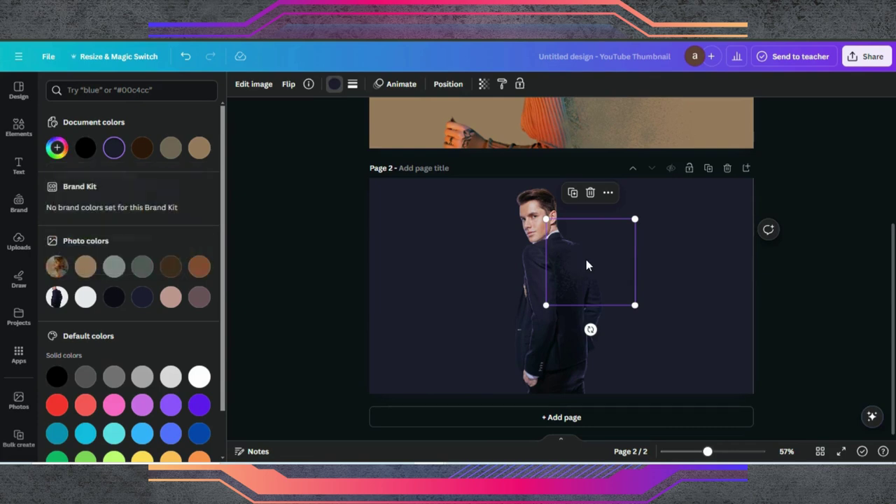
click(588, 260)
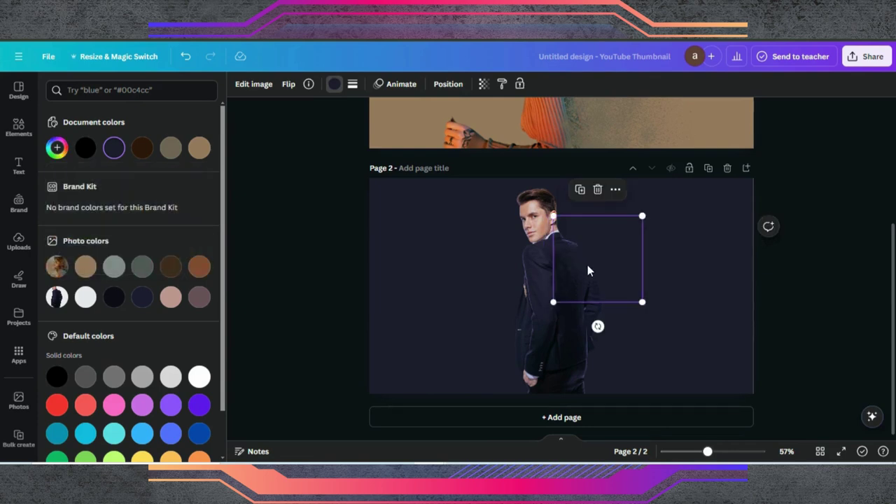
click(581, 190)
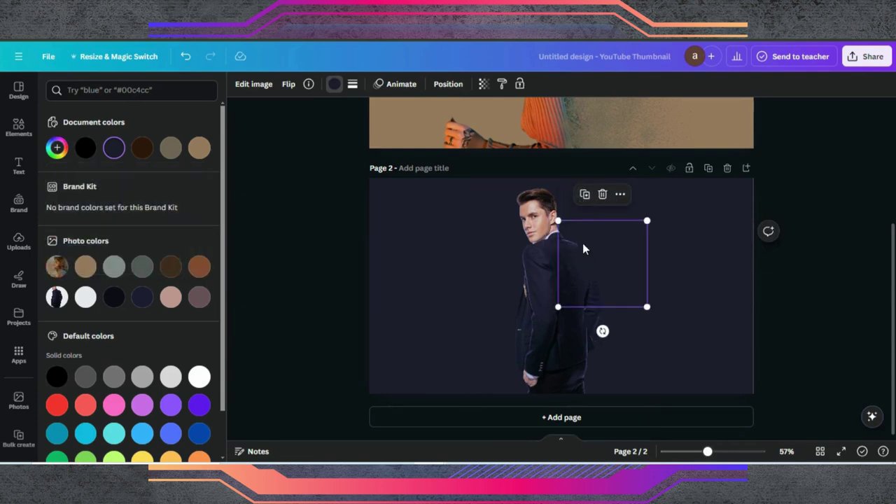
drag(583, 244, 577, 230)
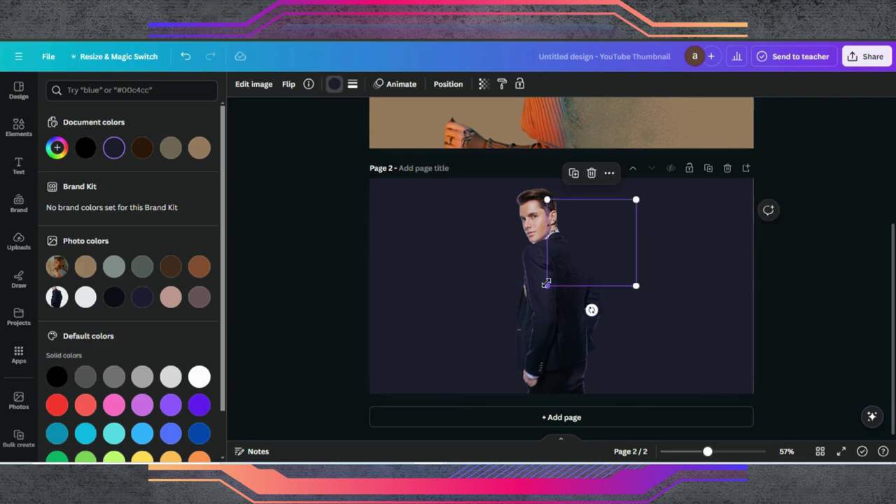
drag(546, 287, 566, 267)
drag(587, 226, 590, 278)
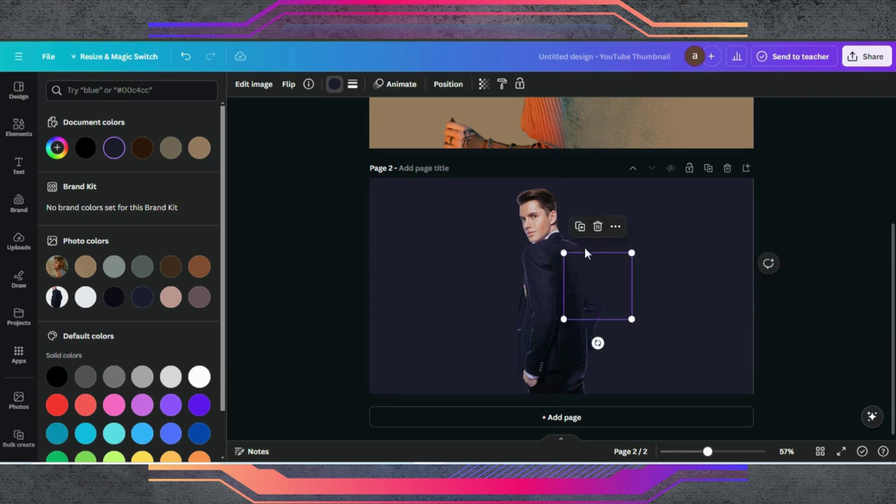
Step: Place further duplicates of the navy splatter along the rear edge of the jacket and trousers to break up the outline
click(579, 226)
drag(601, 330, 577, 219)
click(584, 231)
click(584, 244)
click(577, 274)
click(570, 336)
Step: Shrink a navy splatter over the back of the neck and add a smaller duplicate behind the man's ear
drag(548, 259, 556, 254)
drag(576, 216, 565, 229)
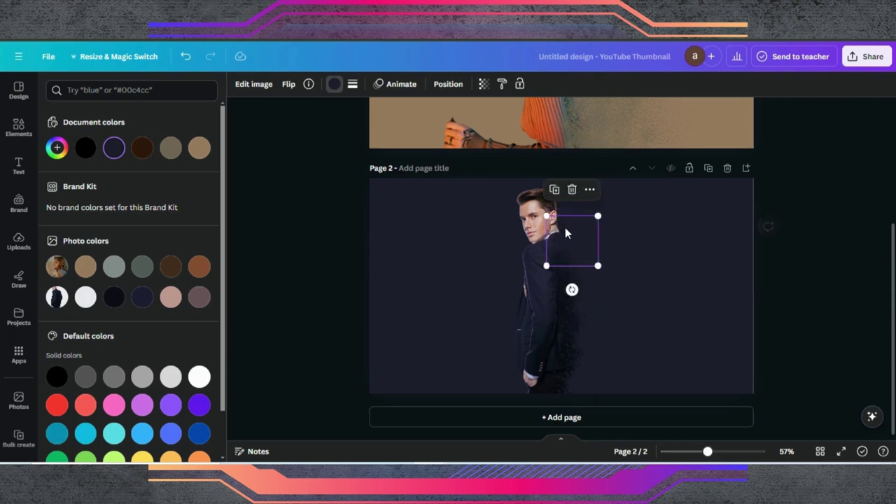
click(555, 194)
drag(552, 268, 554, 212)
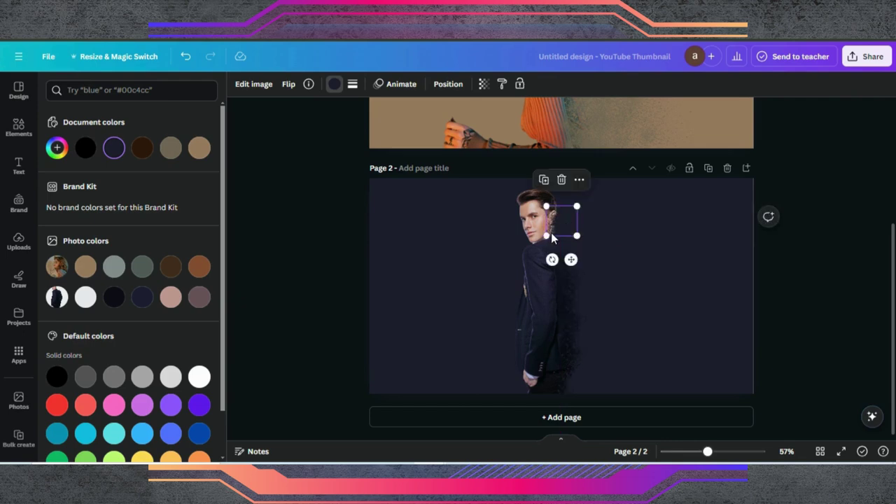
Step: Add the finer, speckled Black Ink Splatter graphic from the recently used elements and move it over the man's upper body
click(18, 128)
click(133, 163)
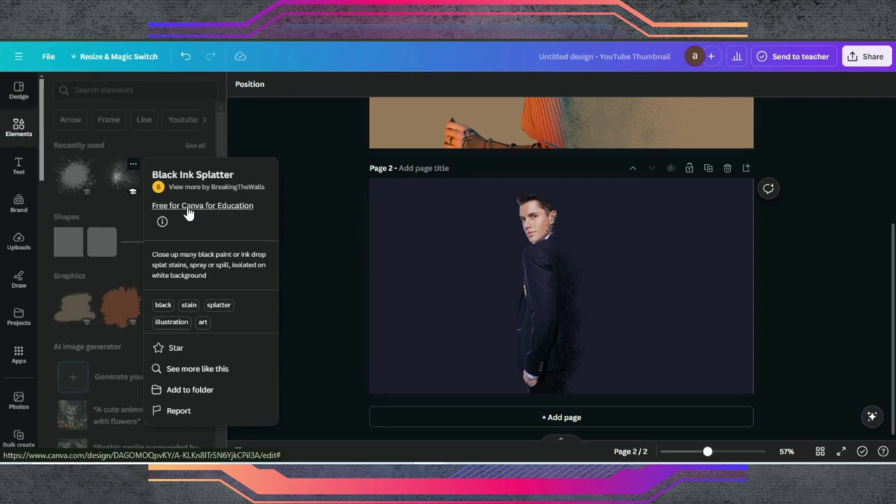
click(133, 166)
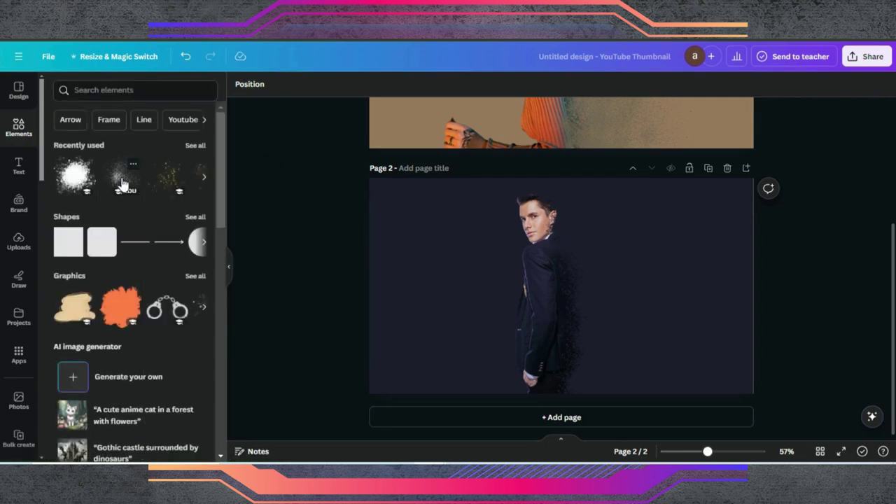
click(143, 180)
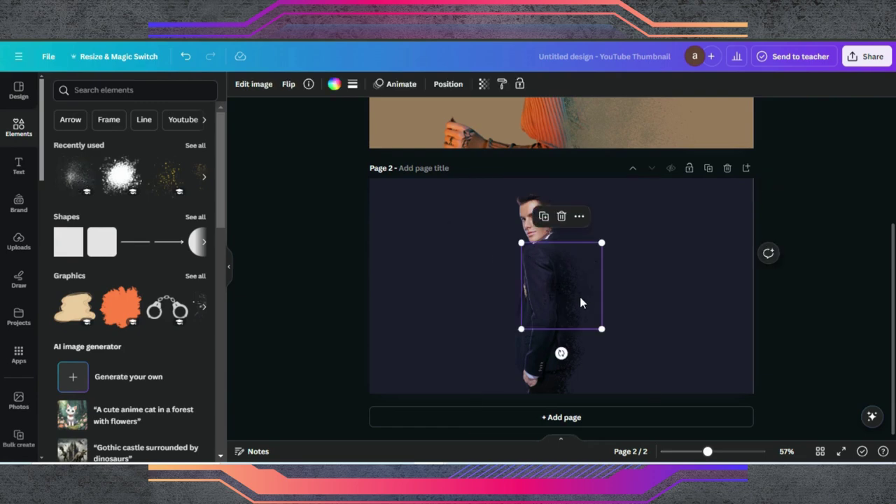
mouse_move(582, 302)
mouse_down()
mouse_move(573, 275)
mouse_move(556, 272)
mouse_up()
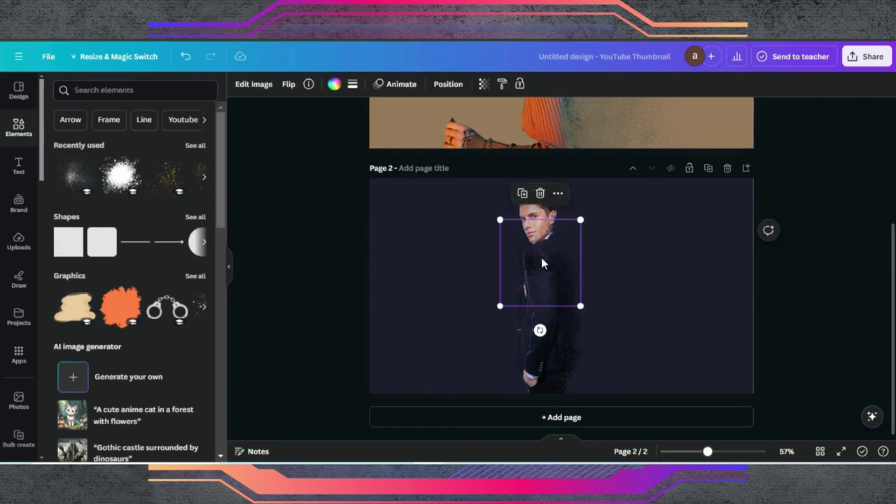
Step: Recolour the speckled splatter with a skin tone sampled from the man's face, then shrink it and place it behind his head
click(334, 84)
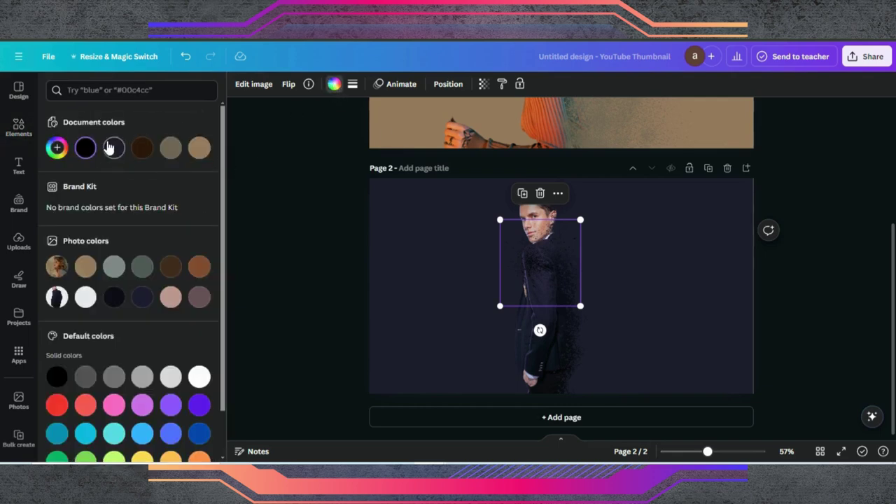
click(56, 147)
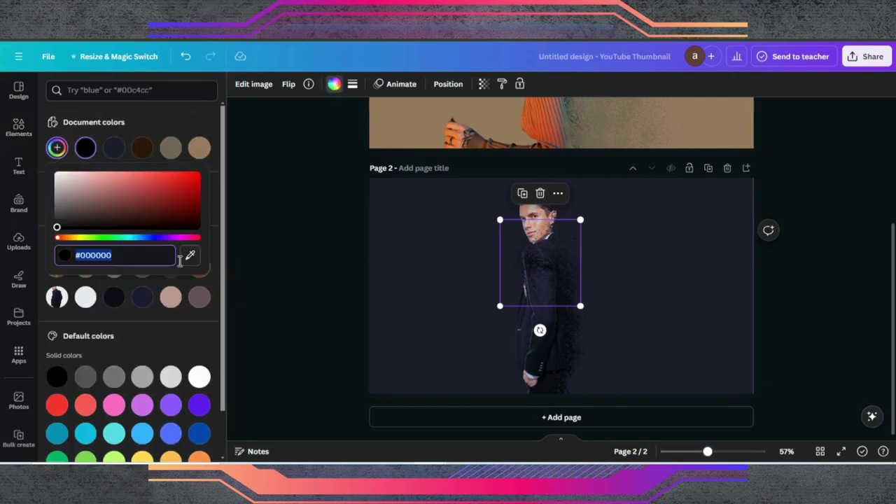
click(190, 255)
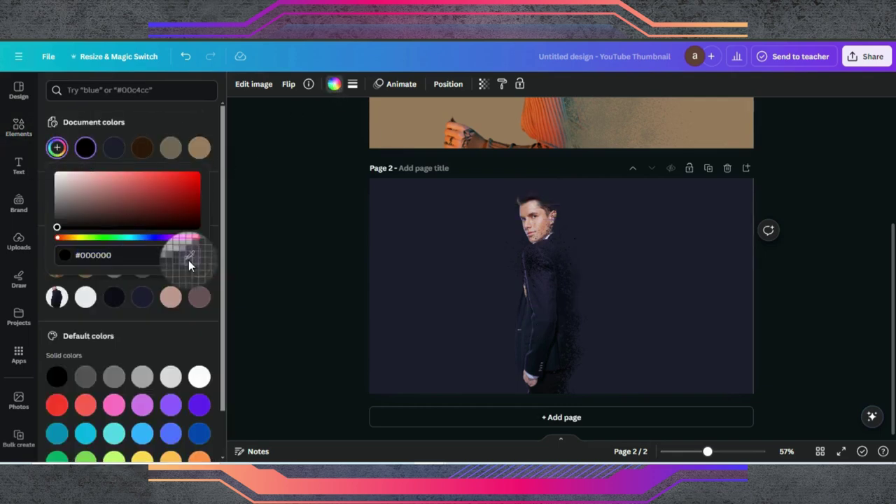
click(537, 215)
drag(544, 264, 560, 196)
drag(597, 243, 556, 207)
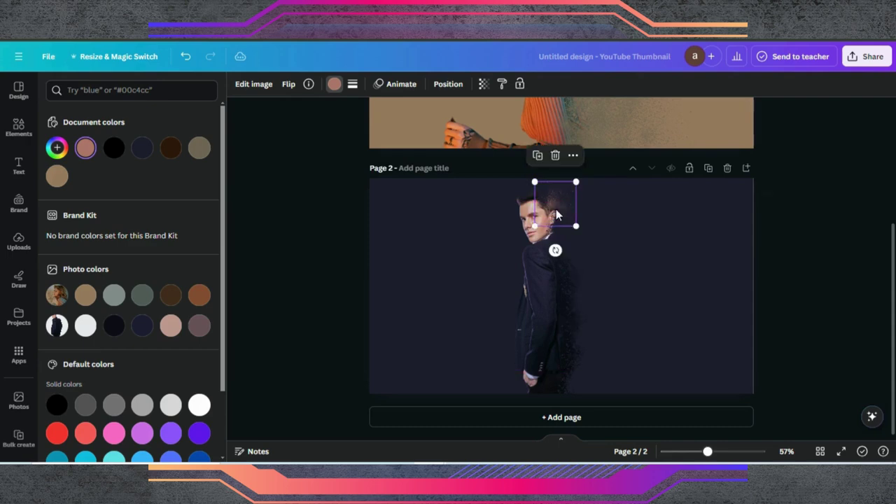
Step: Duplicate the man's cutout photo and place the copy beside the original, in front of his face
click(614, 227)
click(546, 152)
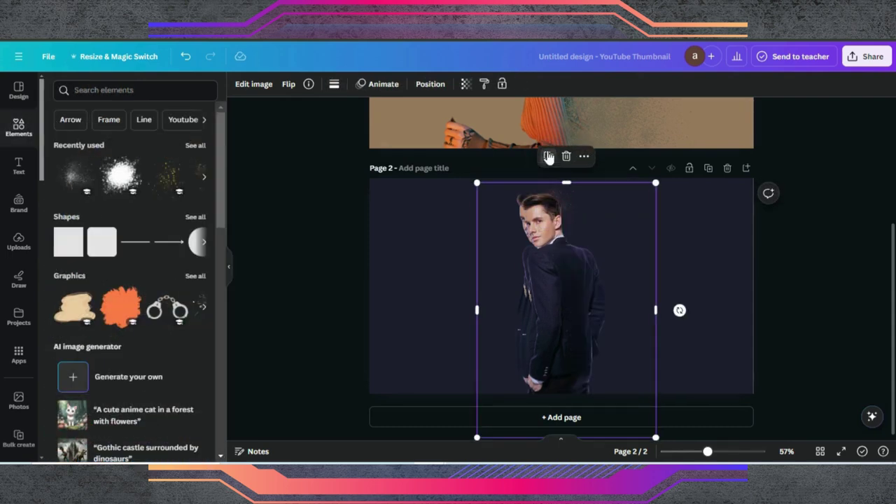
drag(550, 267, 457, 266)
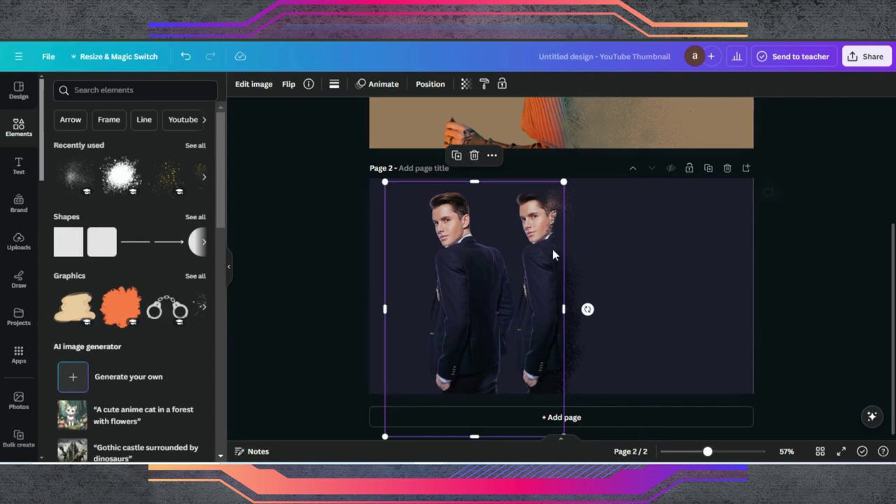
Step: Duplicate the skin-tone splatter behind the man's head and recolour the copy dark brown #2F2121, sampled from his hair
click(570, 203)
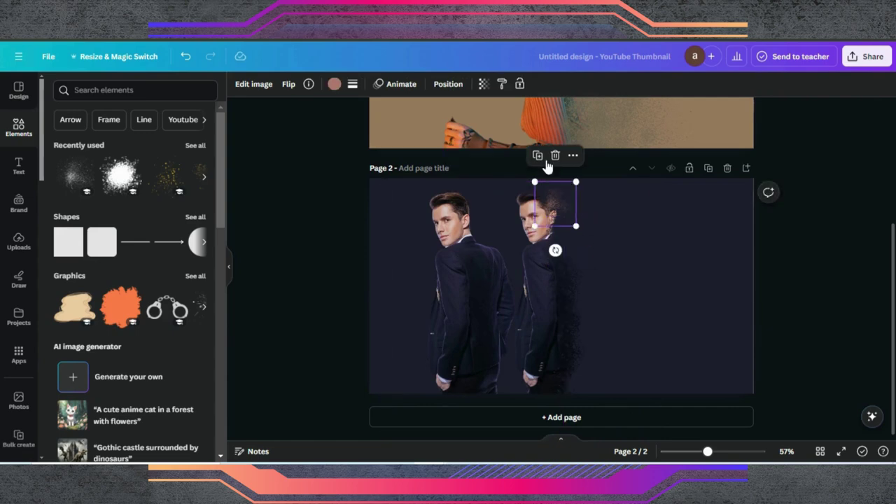
drag(564, 217, 581, 234)
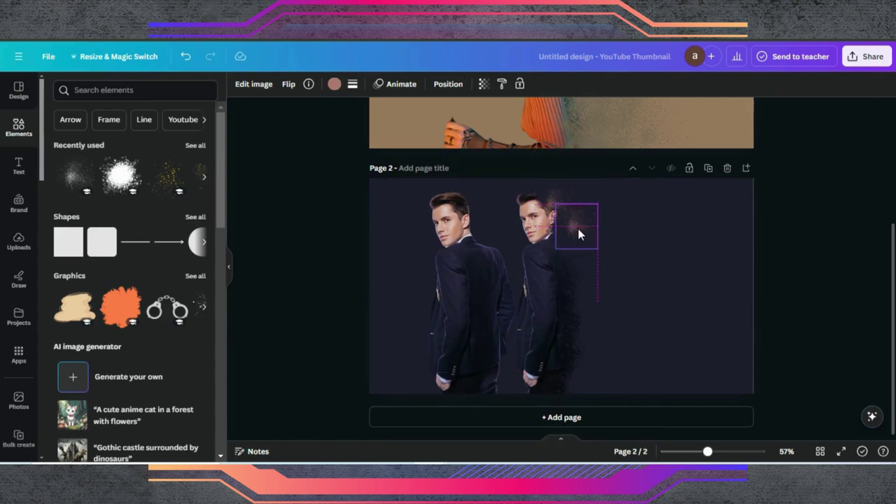
click(334, 84)
click(57, 148)
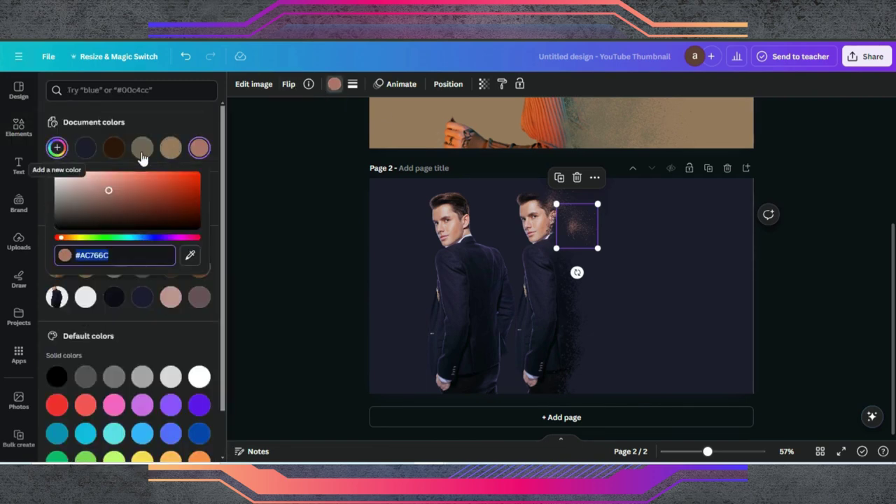
click(190, 255)
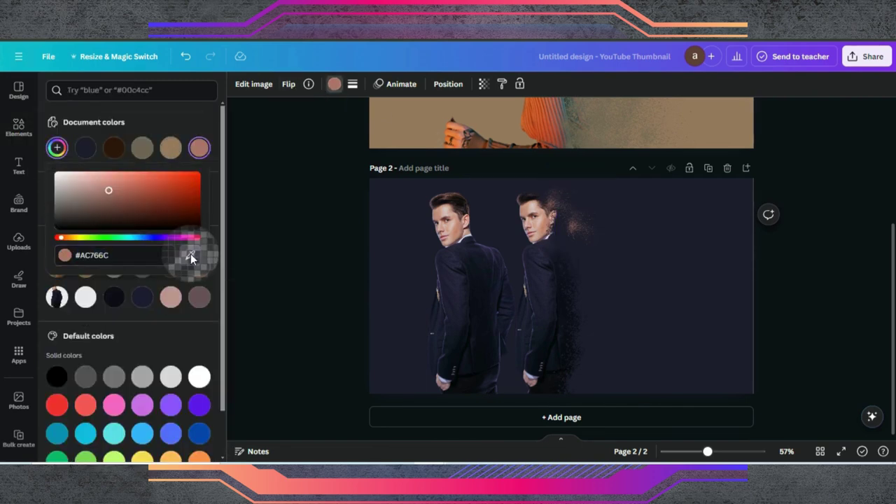
click(452, 199)
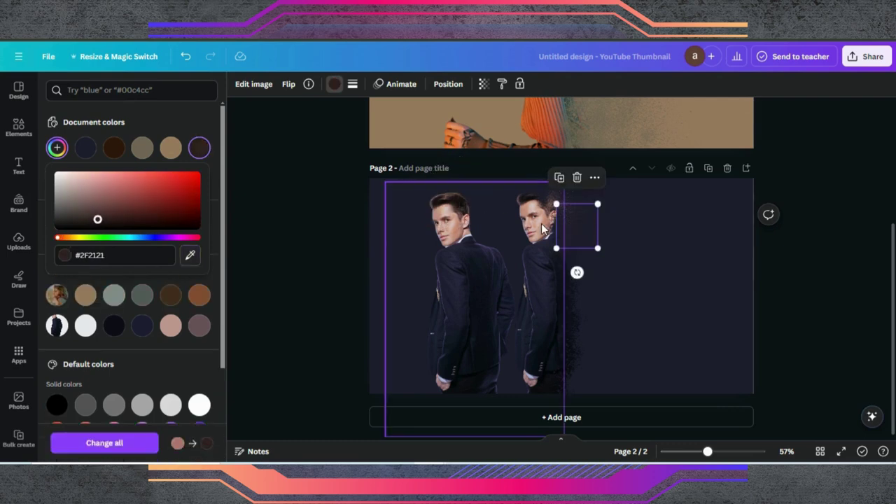
Step: Move the dark brown splatter over the man's hair and delete the extra copy of his photo
click(583, 238)
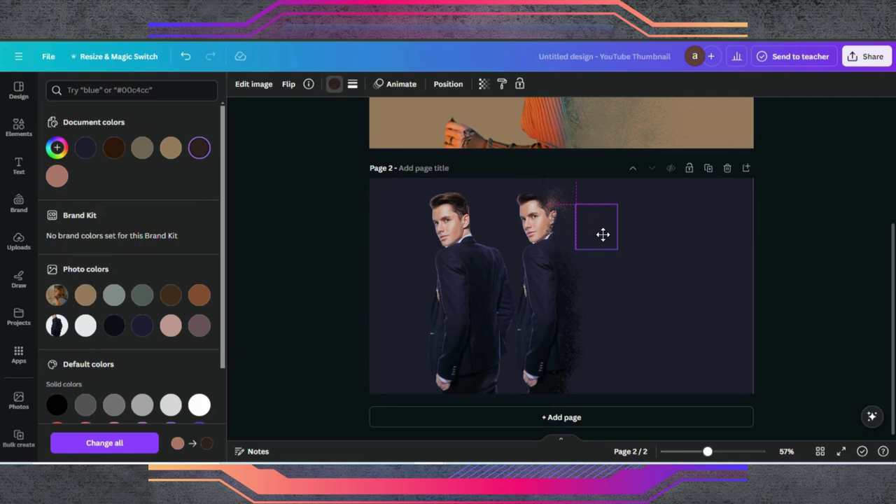
drag(583, 238, 549, 198)
click(450, 213)
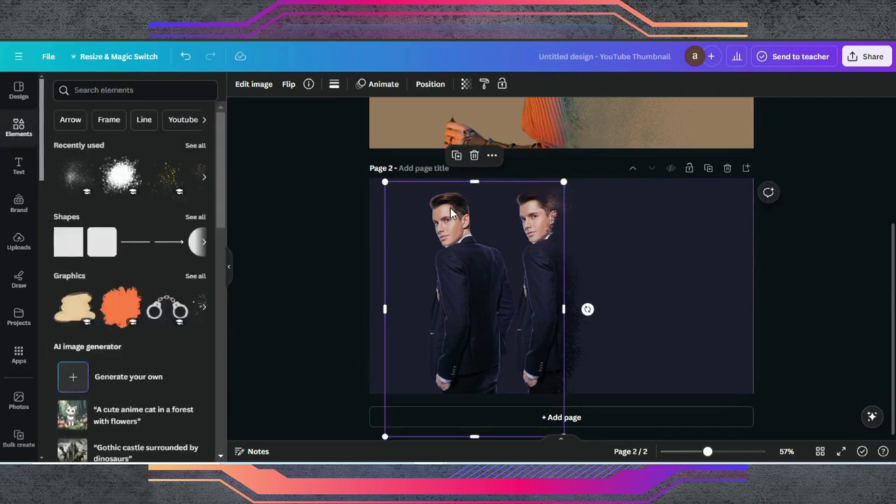
click(473, 155)
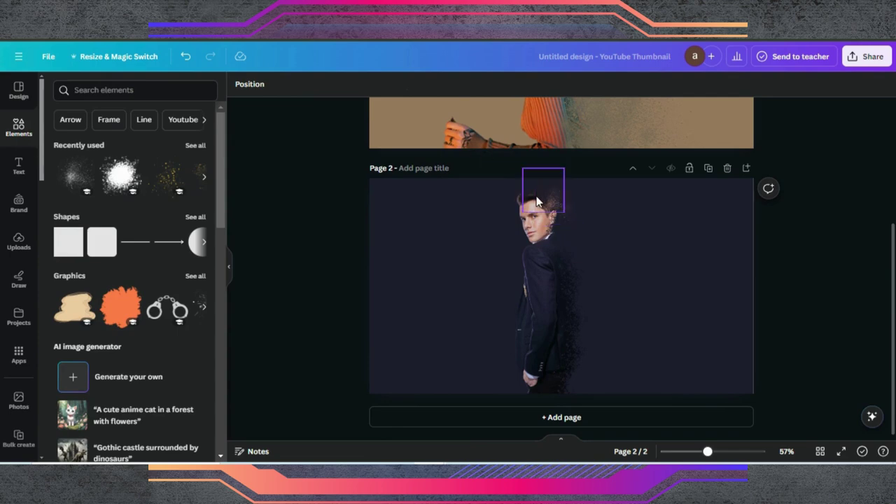
Step: Duplicate the dark brown splatter and layer the copies over the top and back of the man's hair
click(539, 189)
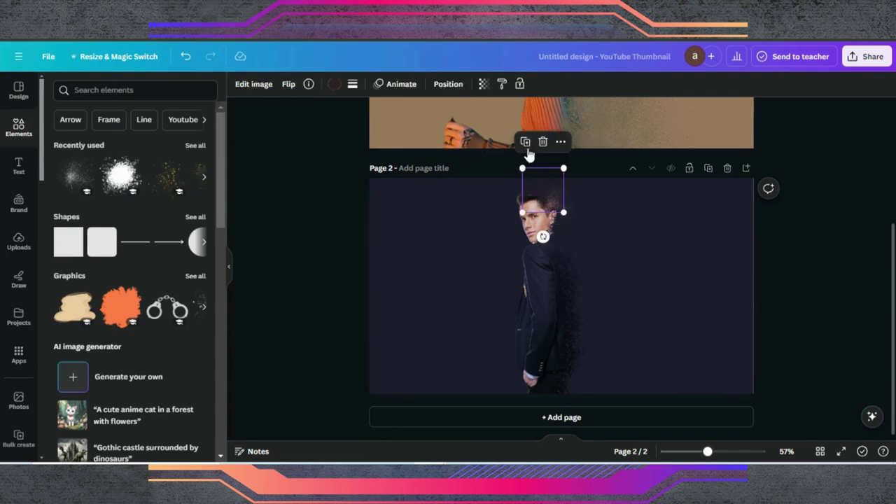
click(525, 143)
drag(548, 204, 547, 208)
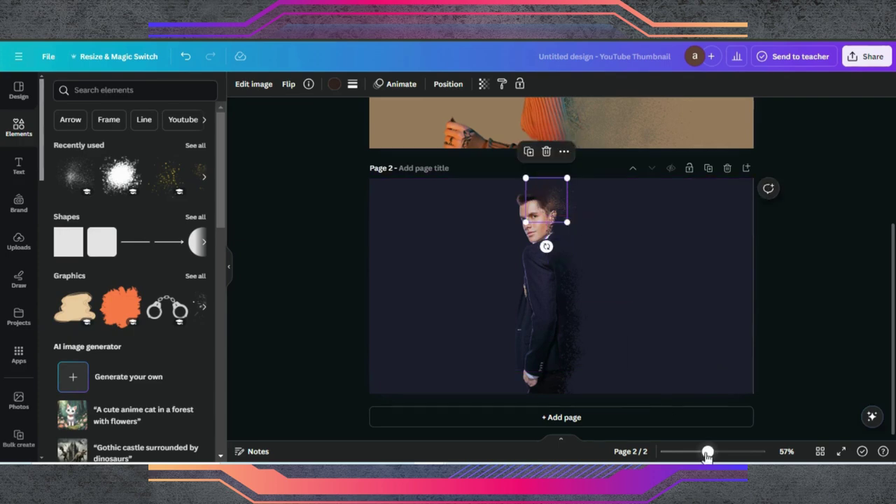
drag(707, 453, 726, 452)
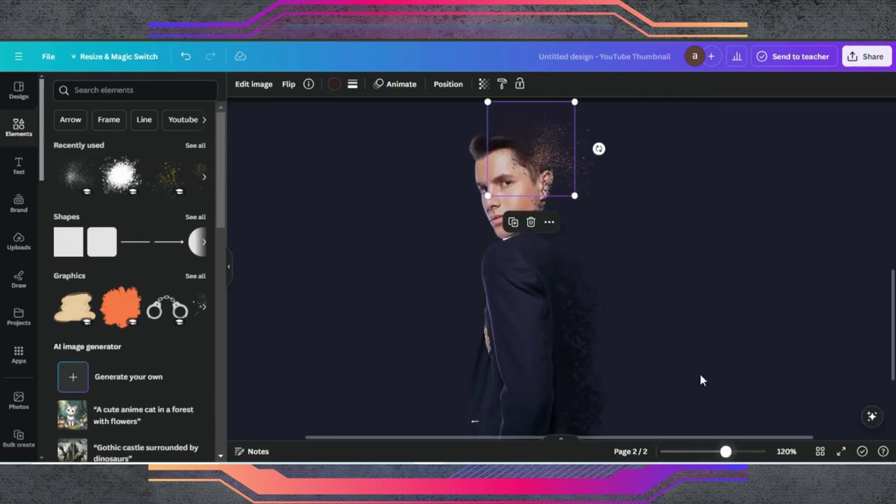
scroll(684, 268, up, 2)
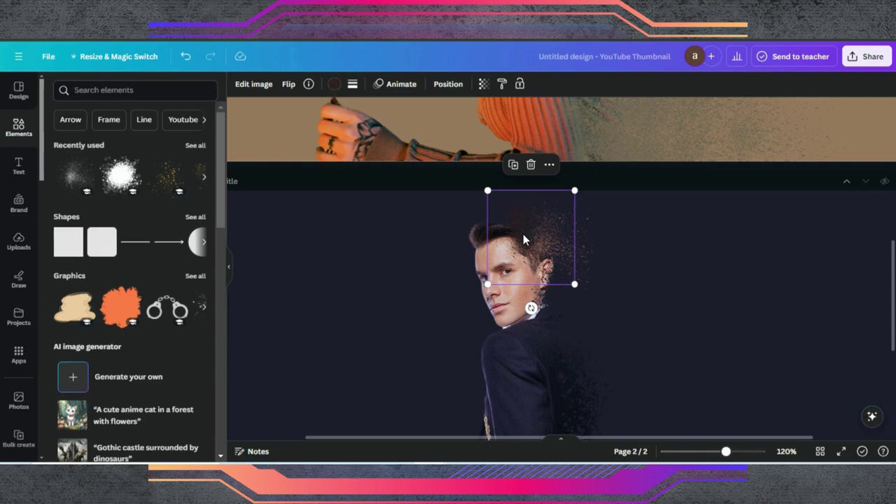
click(513, 165)
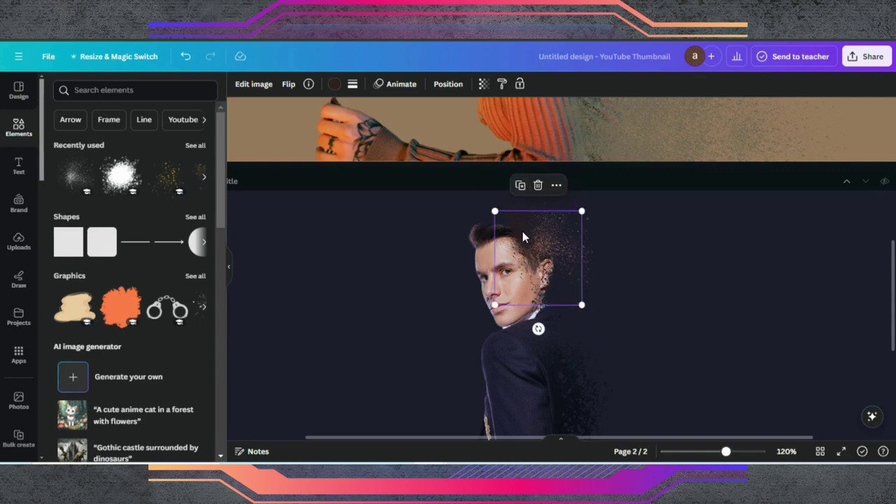
drag(522, 231, 520, 201)
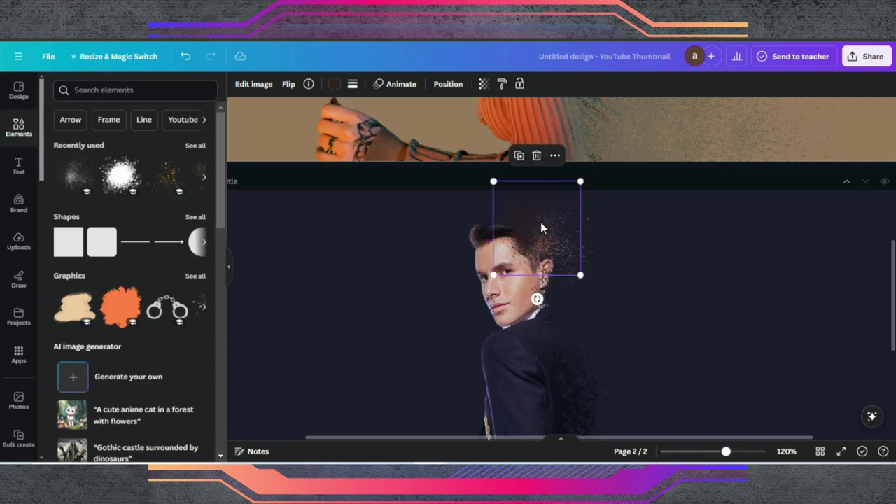
Step: Add more splatter copies around the man's hair, placing a skin-tone one above his forehead
click(527, 155)
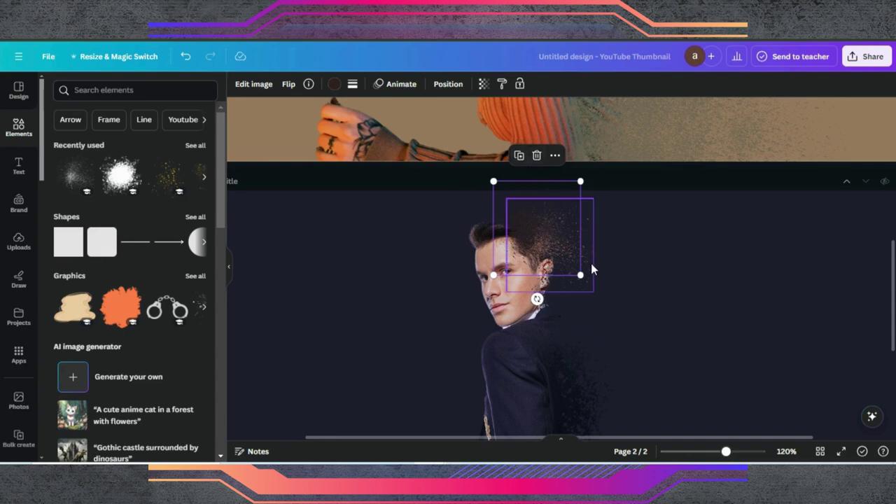
click(532, 171)
drag(579, 255, 499, 237)
click(511, 174)
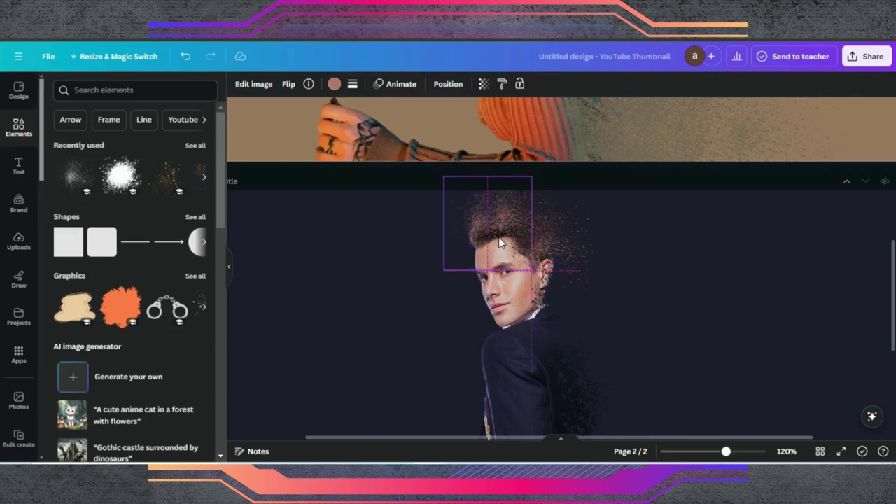
Step: Duplicate the skin-tone splatter above the forehead and place the copy above the back of the man's head
click(499, 241)
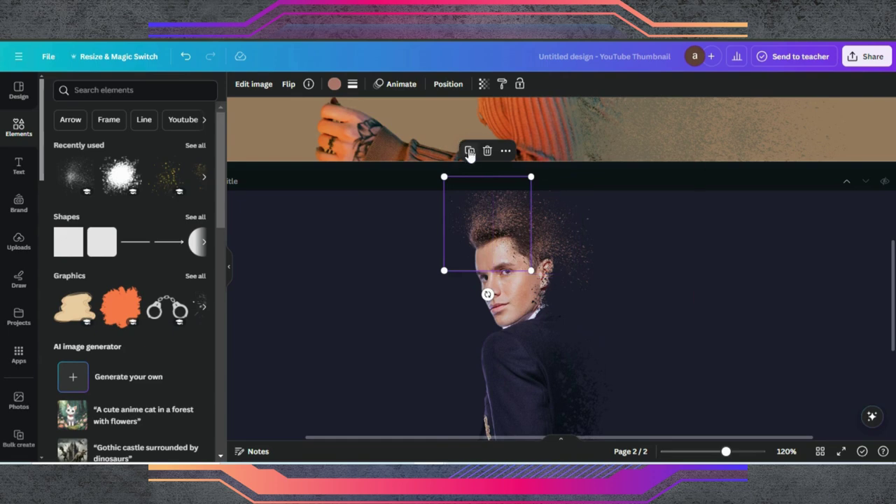
click(469, 152)
drag(465, 226, 569, 242)
scroll(567, 252, down, 3)
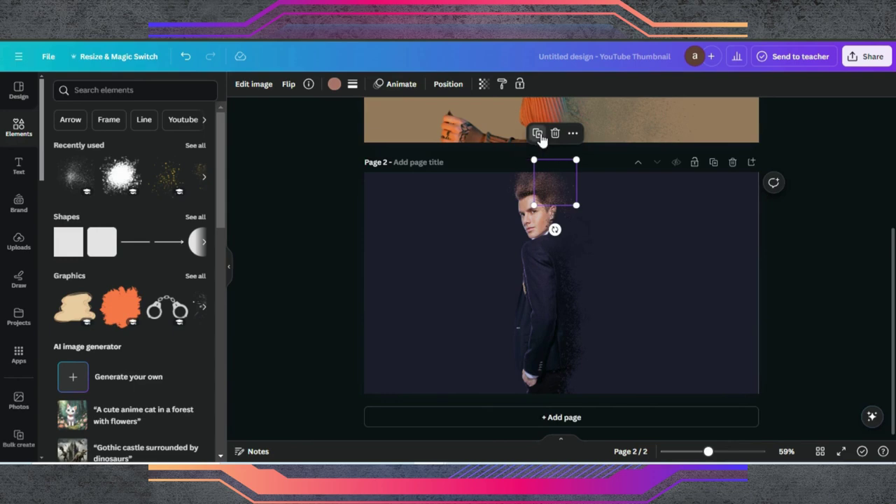
Step: Make another copy of the skin-tone splatter, enlarge it to roughly three times its size, and place it behind the man's head
click(540, 135)
drag(582, 208, 754, 242)
drag(619, 255, 584, 223)
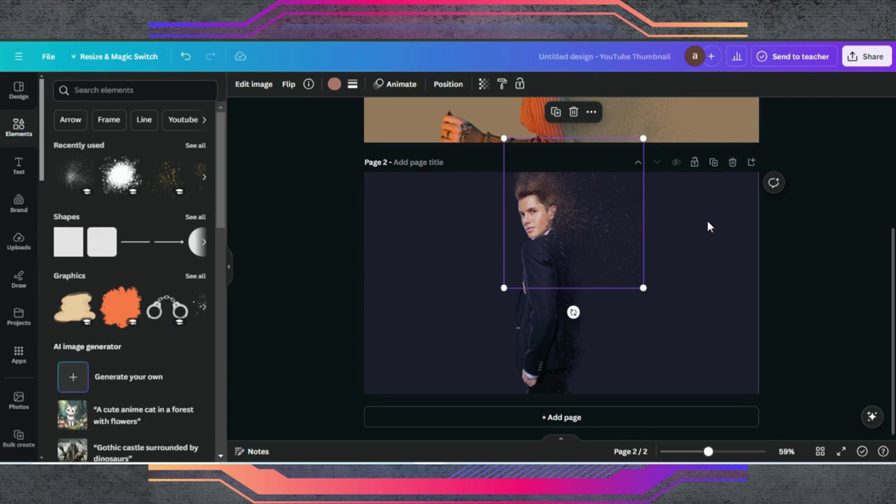
Step: Duplicate the enlarged skin-tone splatter to thicken the particles behind the head, and move the last copy down behind the man's back
click(556, 116)
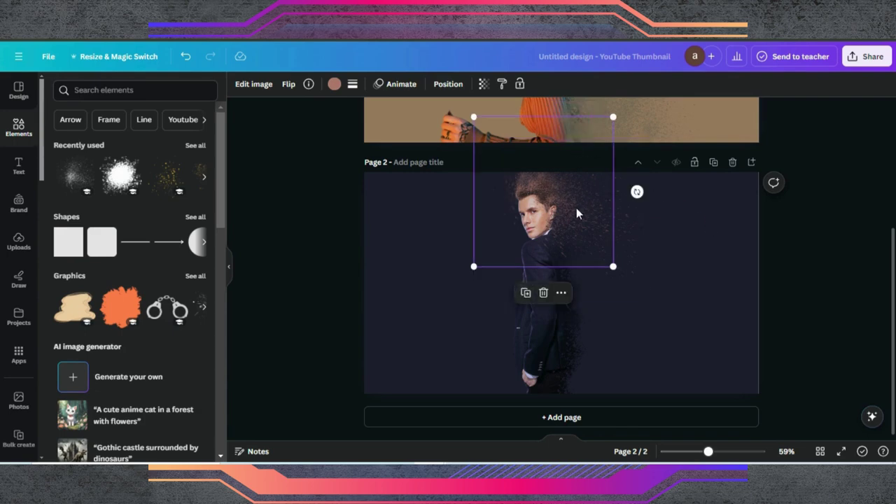
drag(576, 207, 591, 253)
click(561, 286)
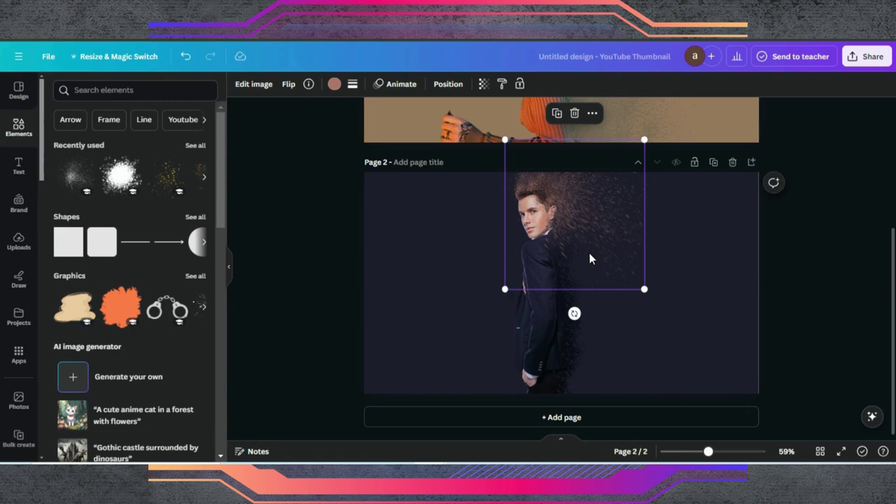
click(448, 84)
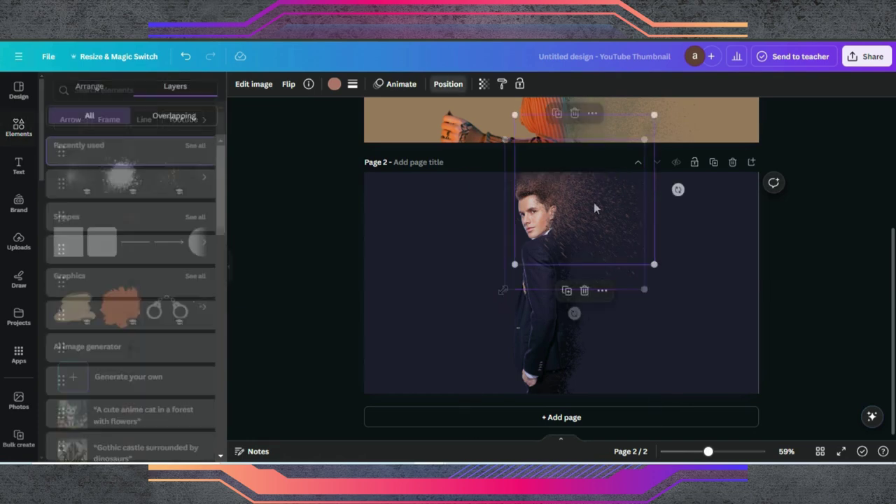
drag(592, 217, 597, 278)
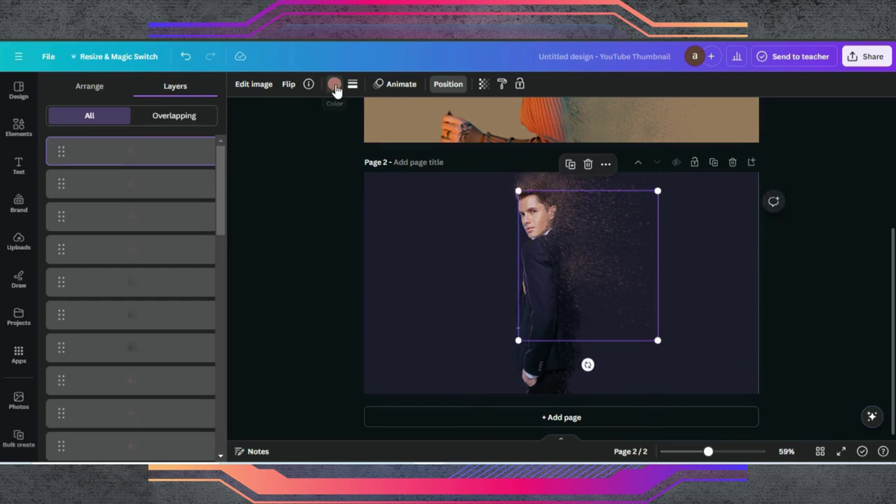
Step: Recolour the large splatter behind the man's back, trying #0f1017 and dark navy before settling on solid black
click(334, 85)
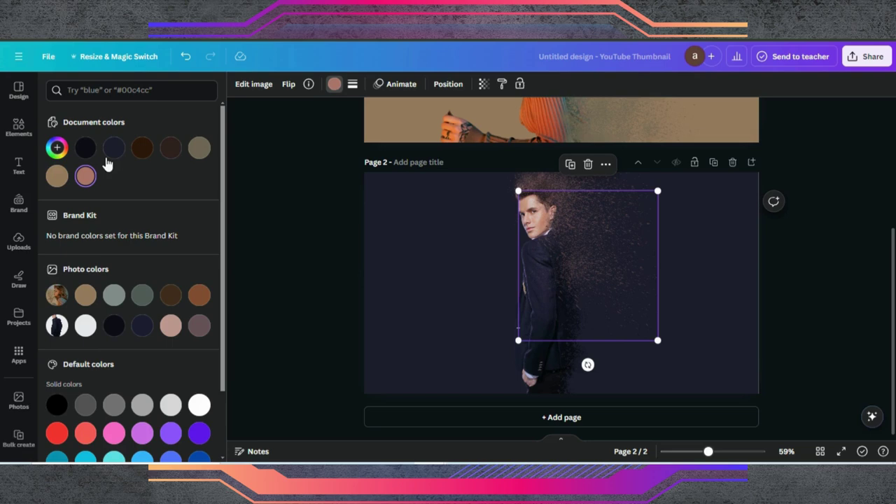
click(90, 155)
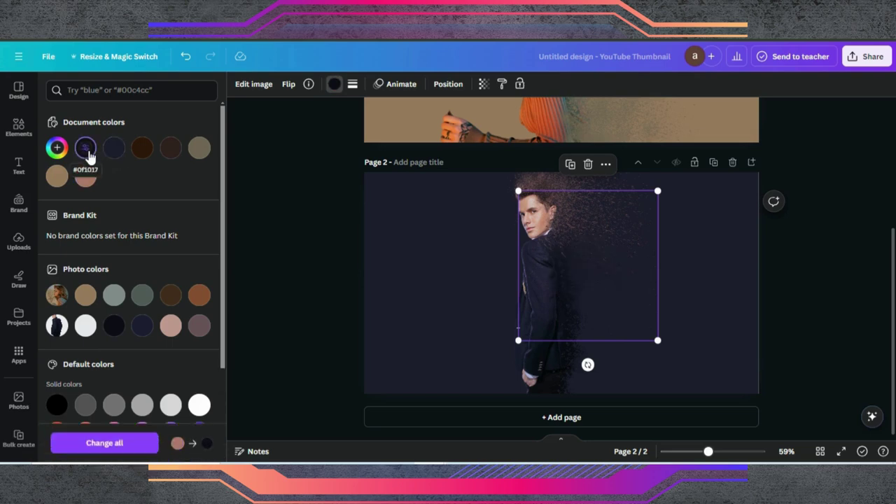
click(118, 154)
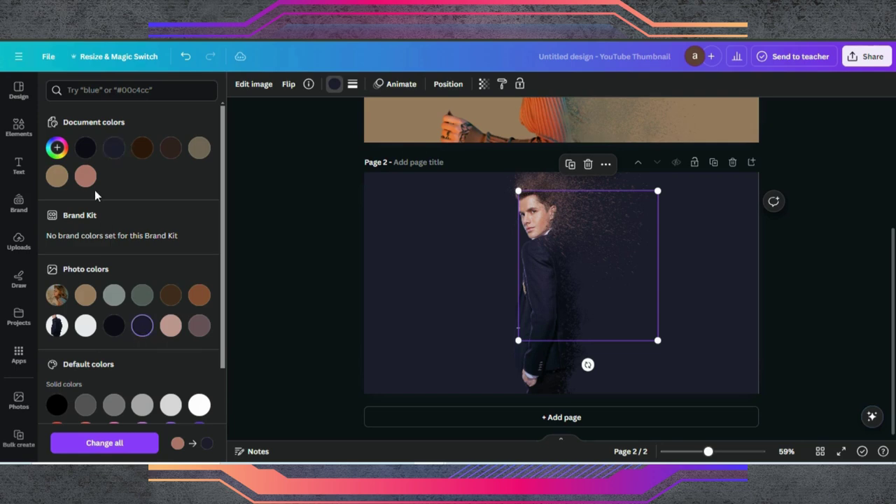
click(57, 407)
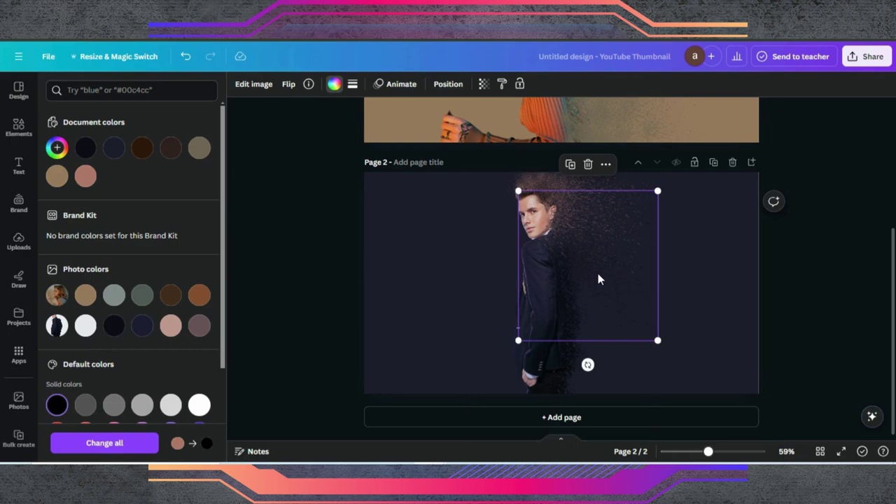
Step: Duplicate the large black splatter and position the copies down along the man's back
mouse_move(709, 453)
mouse_down()
mouse_move(746, 454)
mouse_move(713, 450)
mouse_up()
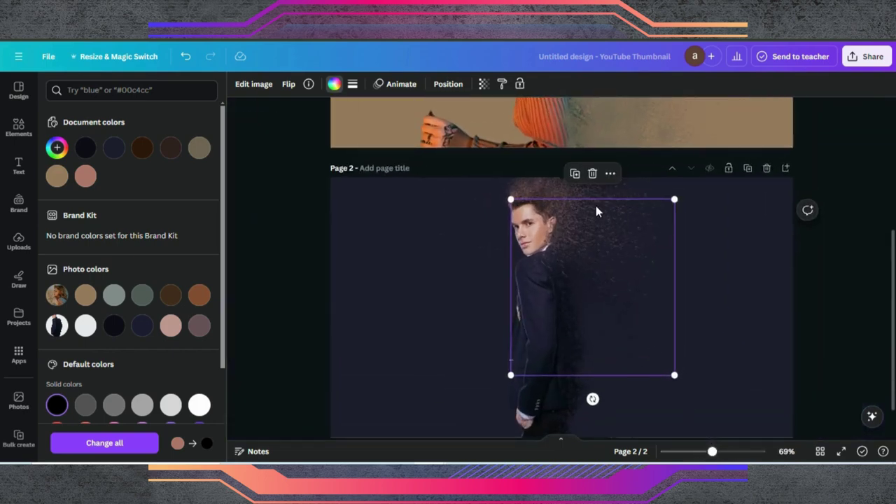
click(573, 173)
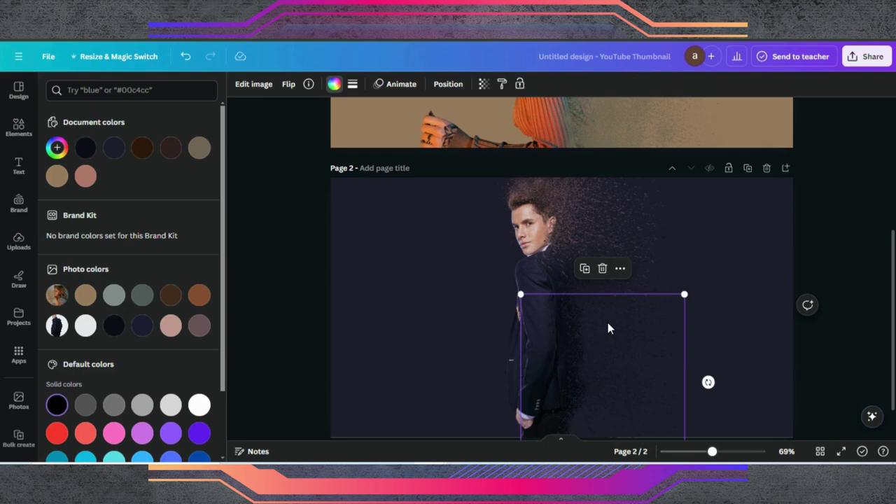
drag(608, 324, 602, 260)
click(577, 204)
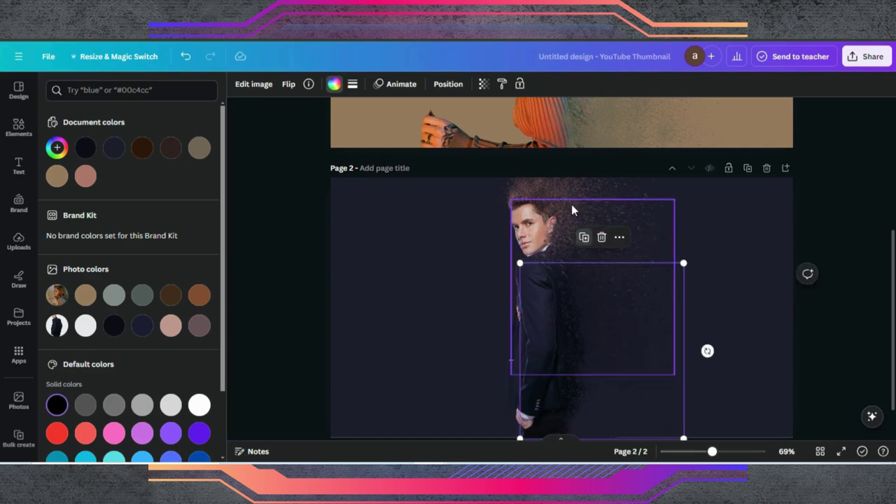
mouse_move(597, 297)
mouse_down()
mouse_move(588, 314)
mouse_move(578, 304)
mouse_move(606, 308)
mouse_move(594, 304)
mouse_up()
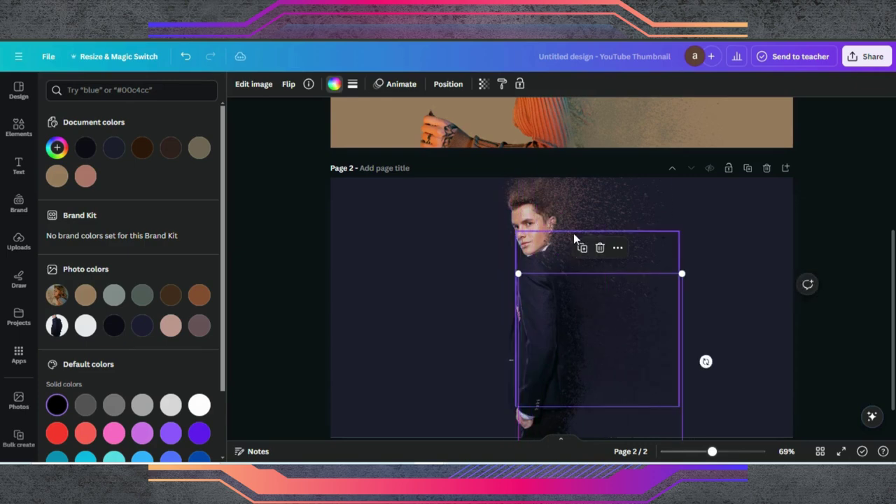
Step: Add further black splatter copies and place them behind the man's lower back and legs
click(582, 248)
drag(598, 344, 583, 353)
click(571, 305)
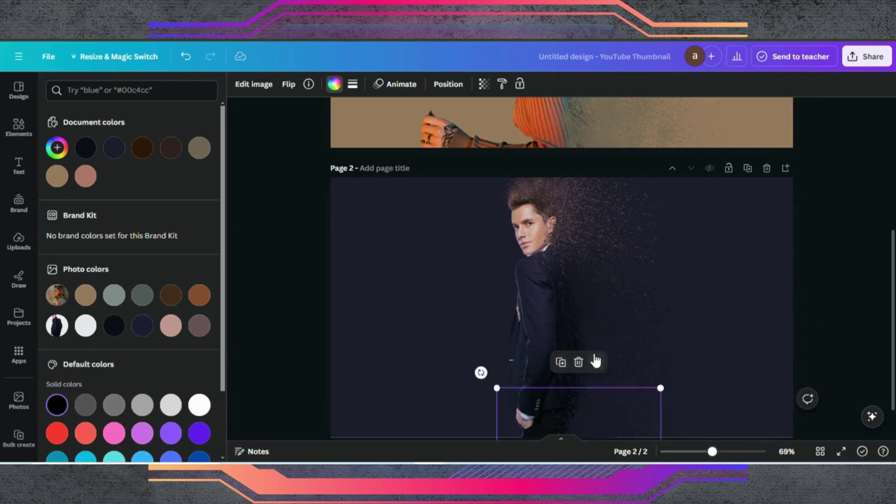
drag(593, 422, 590, 357)
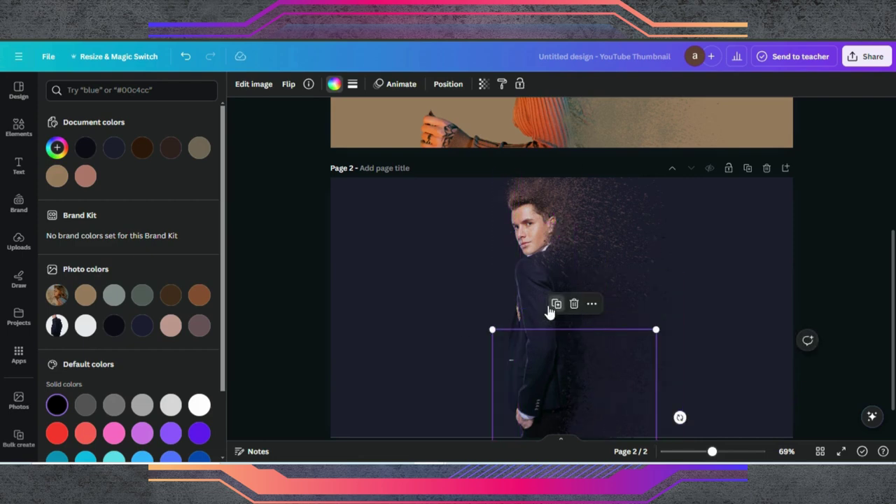
Step: Spread more black splatter copies farther out behind the suit, from the upper back down beside the legs
drag(600, 395, 616, 376)
click(566, 299)
click(583, 269)
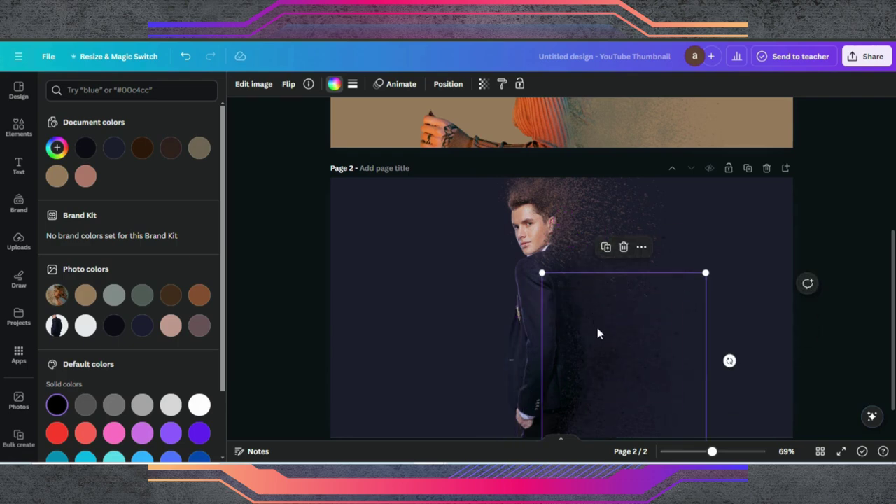
drag(596, 337, 610, 435)
click(597, 231)
click(614, 285)
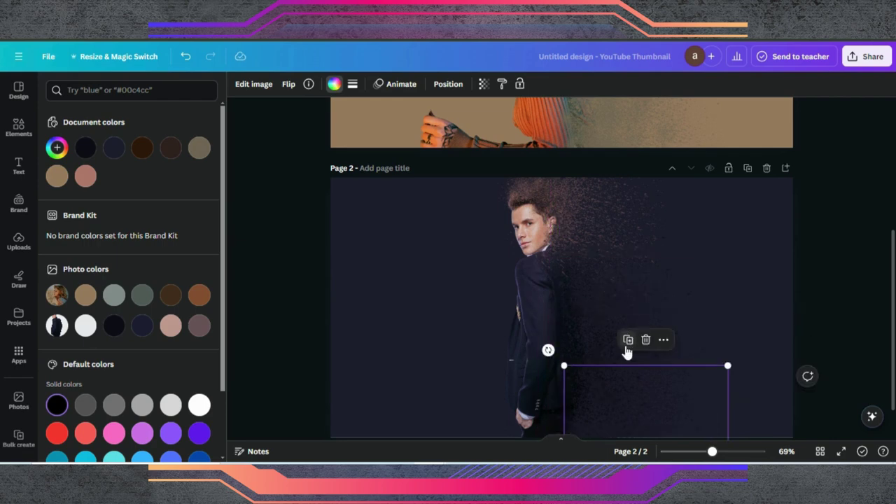
Step: Layer more black splatter copies over the man's upper back and head, and fill in behind his torso and legs
drag(617, 376, 582, 231)
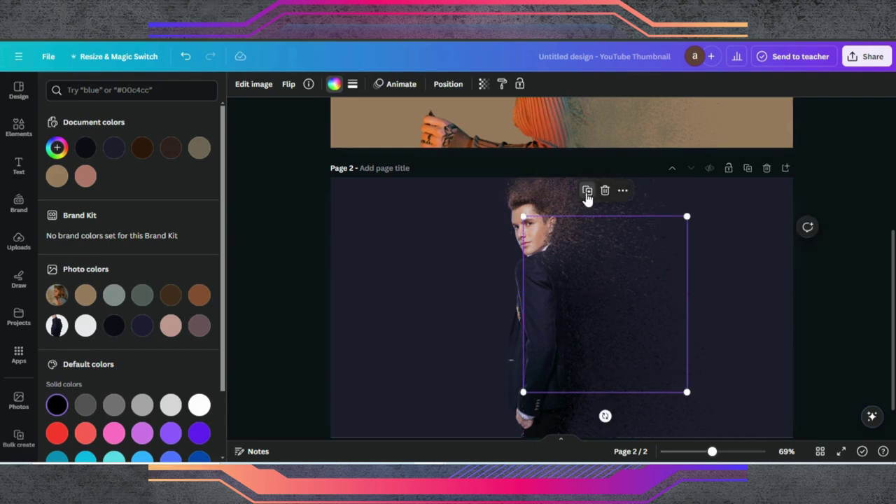
click(587, 198)
drag(617, 263, 627, 492)
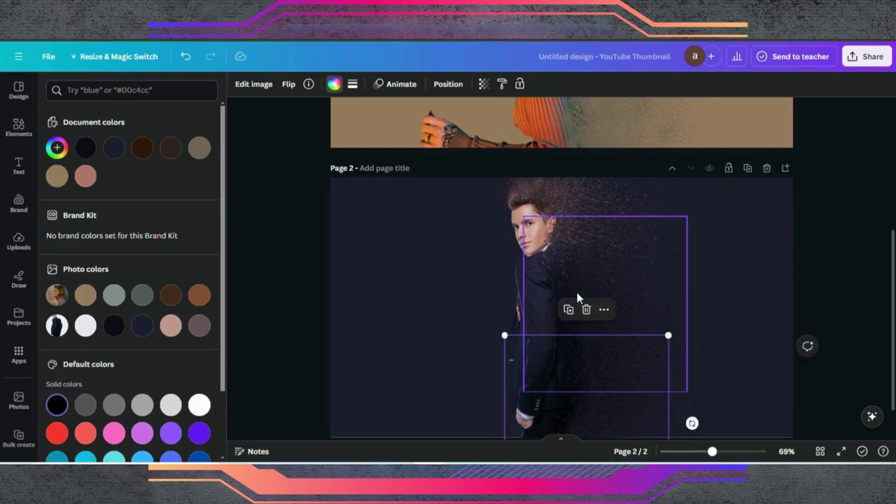
drag(584, 362, 592, 200)
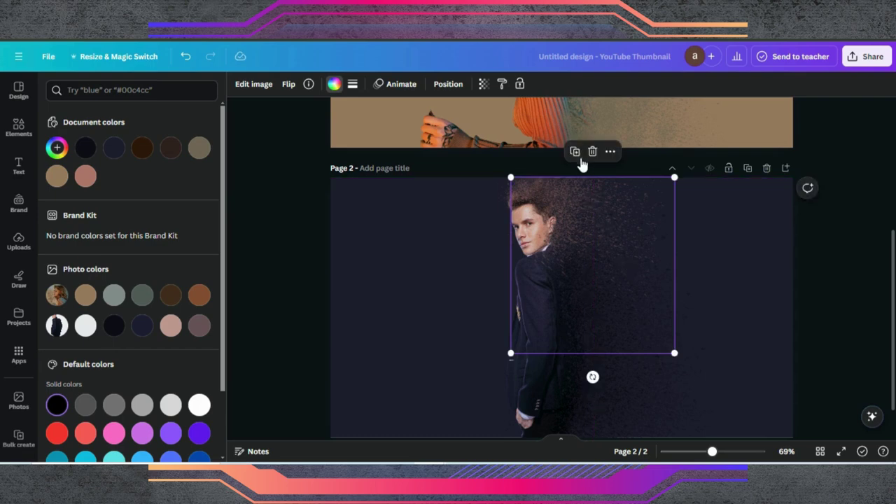
click(581, 159)
drag(625, 302, 676, 387)
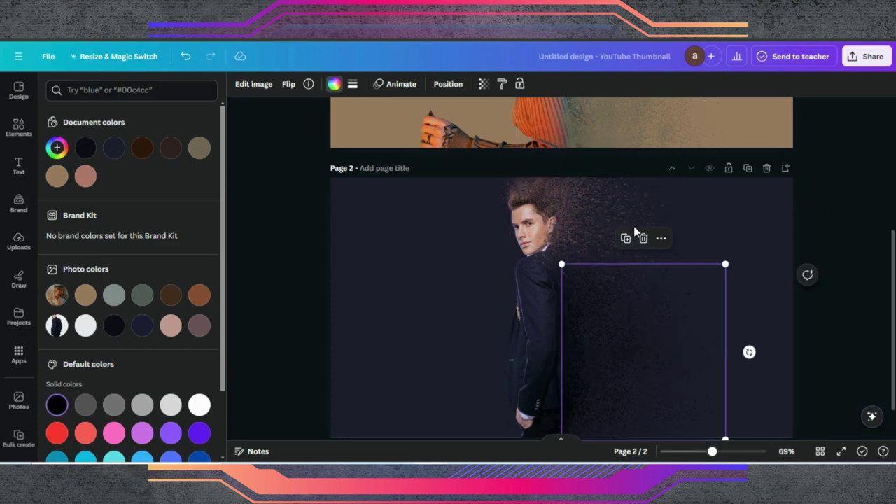
drag(642, 301, 636, 249)
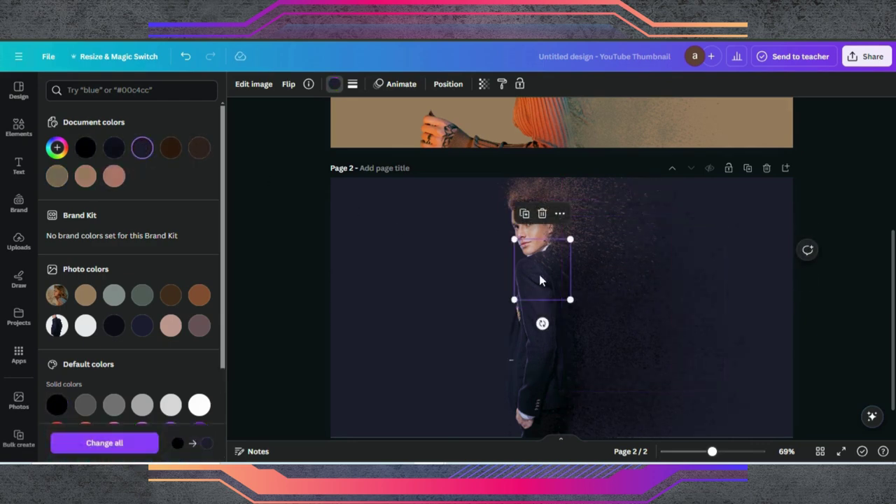
Step: Shrink the dark navy splatter, set its transparency to 100, and place it over the rear edge of the suit's shoulder
drag(712, 452, 735, 452)
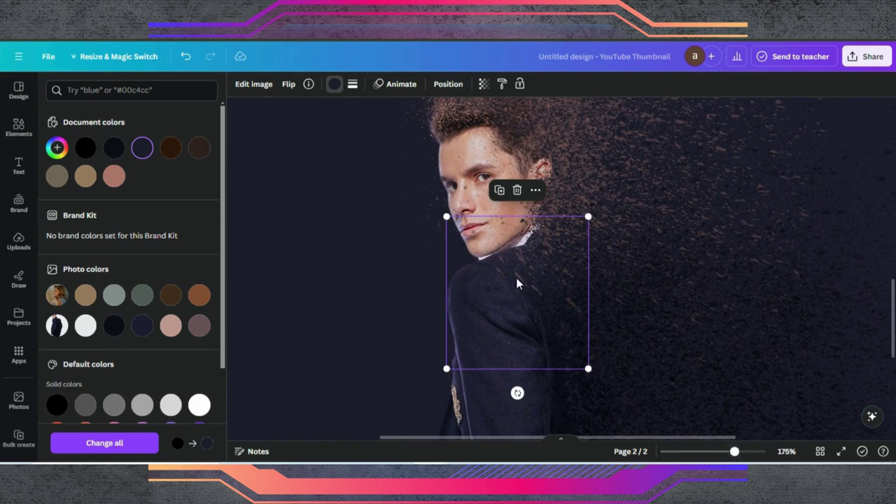
drag(555, 339, 467, 151)
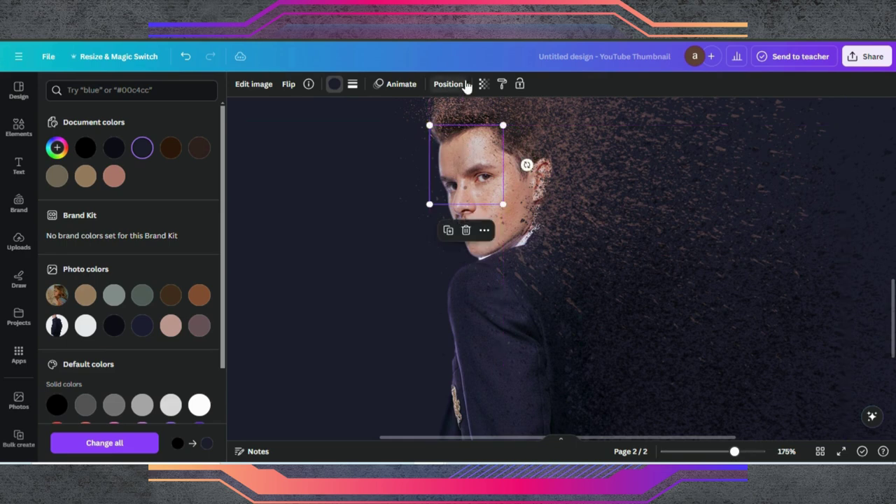
click(482, 84)
drag(409, 128, 480, 128)
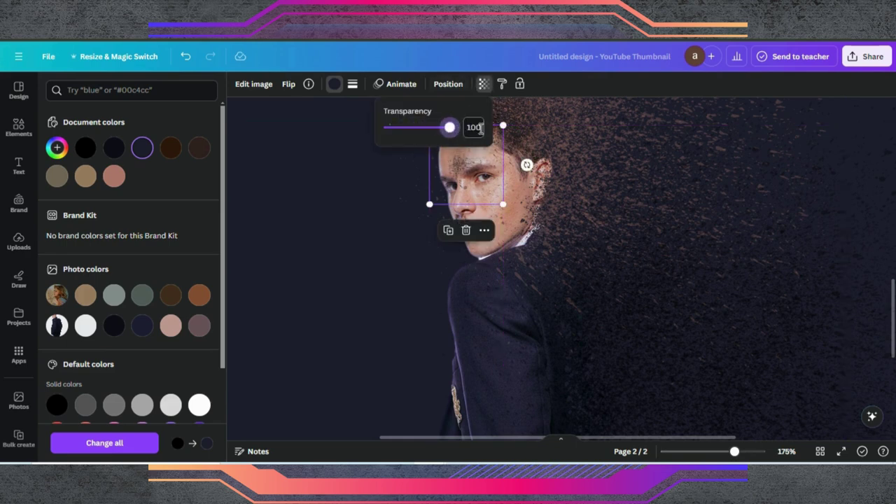
drag(465, 170, 518, 277)
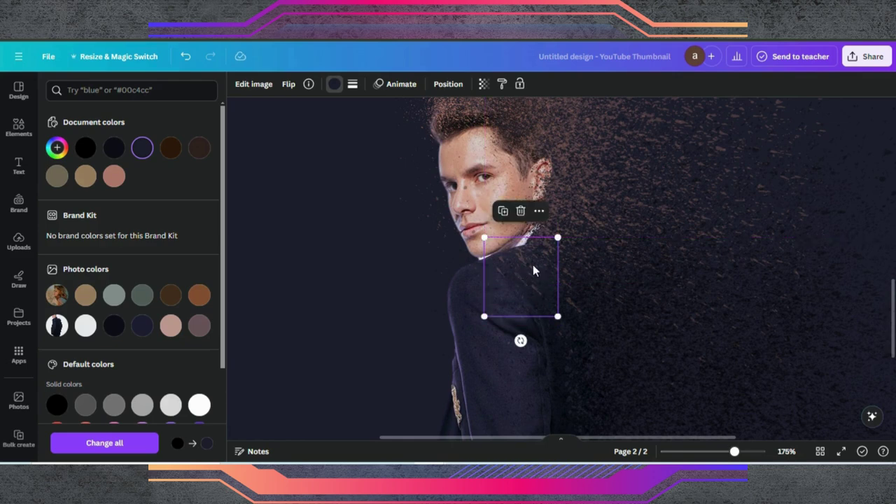
Step: Duplicate the small navy splatter, spread the copies over the suit's shoulder and back, and shrink the one below the collar
click(502, 212)
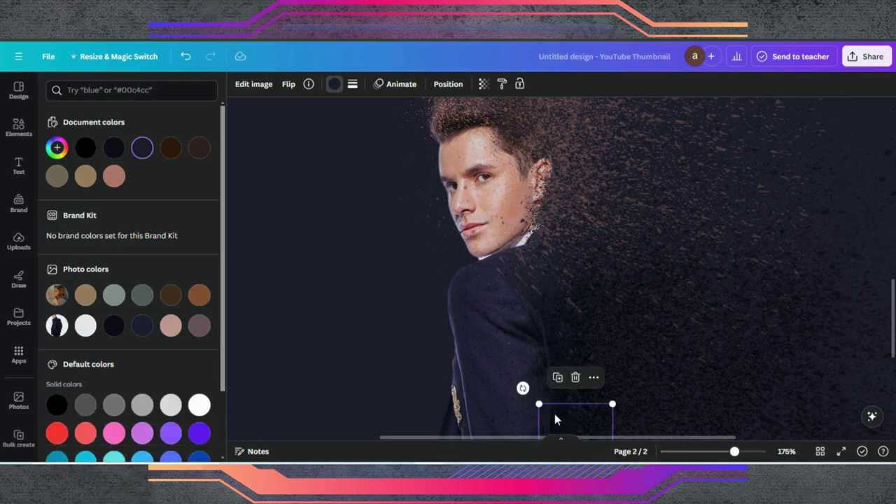
drag(557, 420, 510, 282)
click(511, 222)
click(514, 223)
click(499, 211)
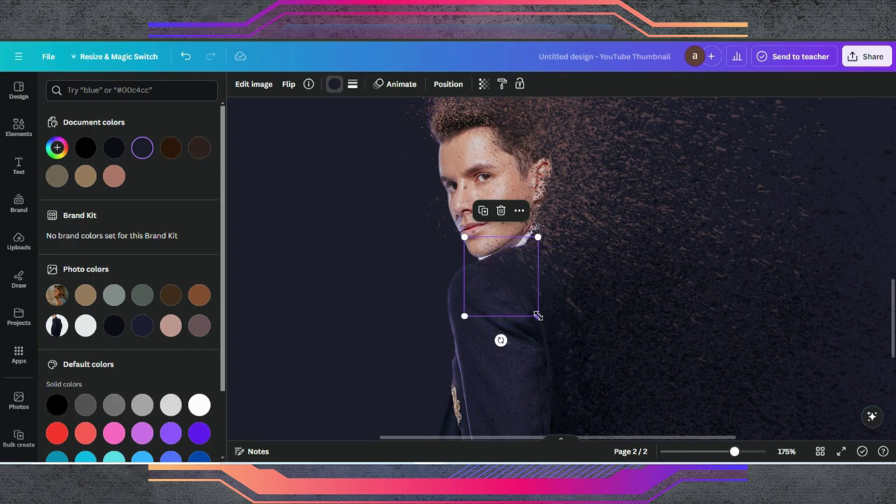
drag(538, 316, 507, 260)
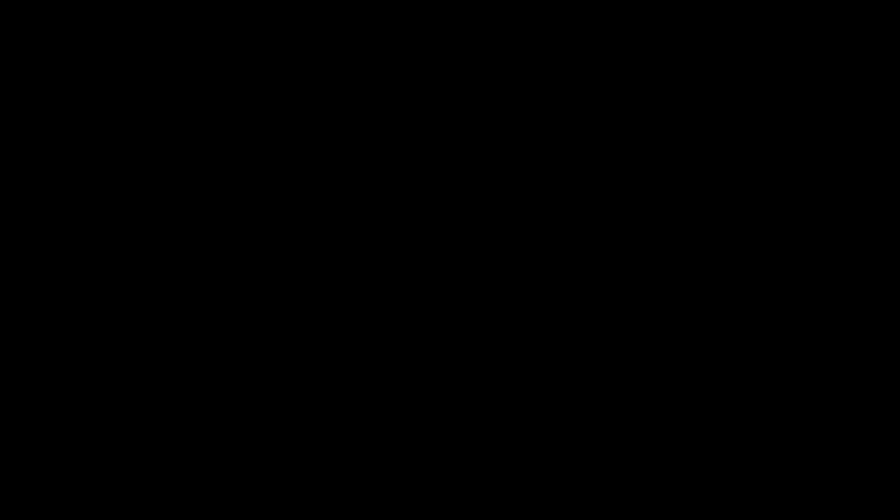